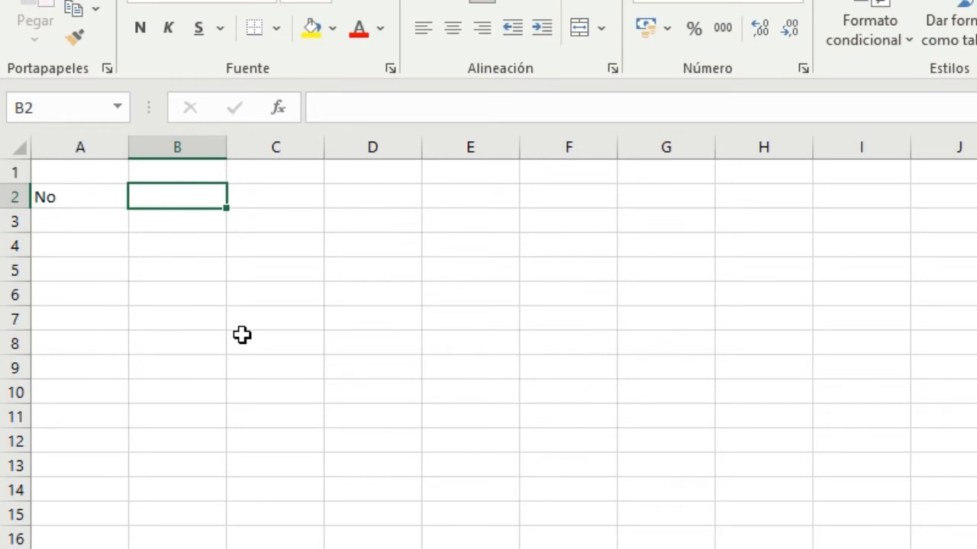
Enter the header "Numeros 1-10" in B2 and fit the widths of columns A and B to their contents
text(Numeros 1-)
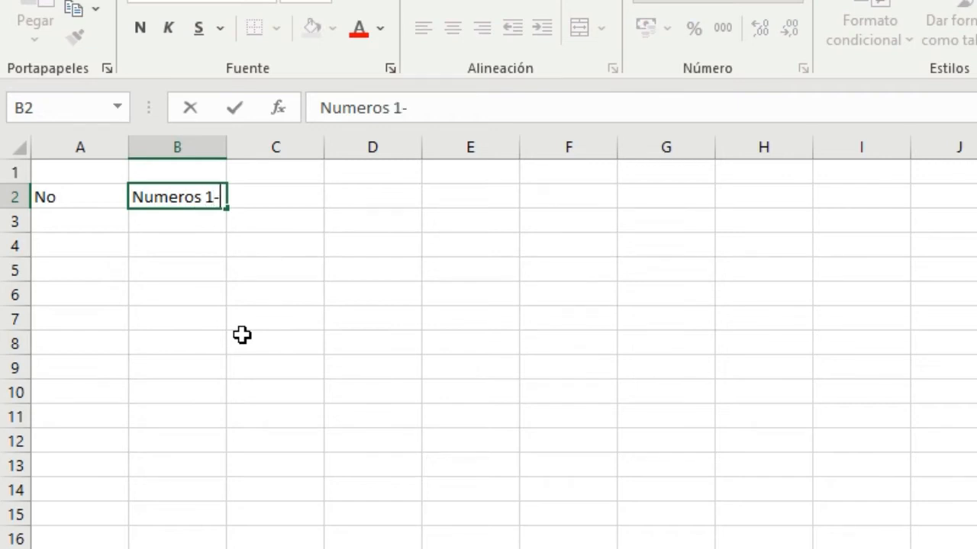
text(10)
key(ctrl+Return)
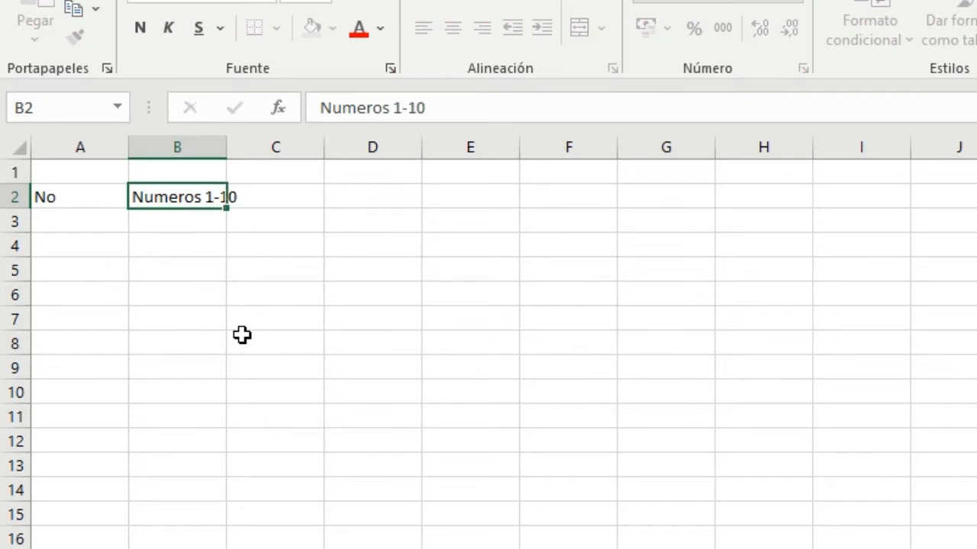
double_click(227, 146)
double_click(130, 146)
Enter the header "Numeros 11-20" in C2 and widen column C to fit it
click(225, 190)
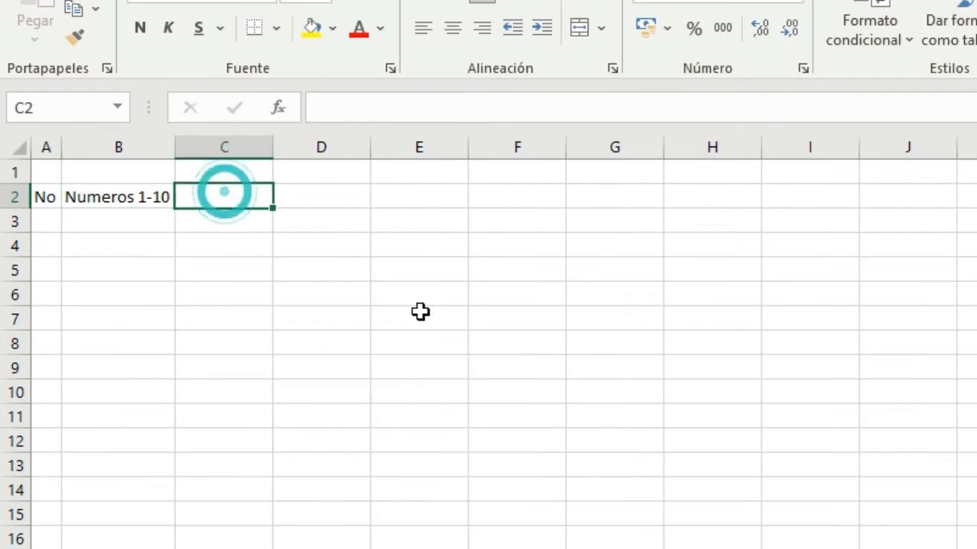
text(Numeros)
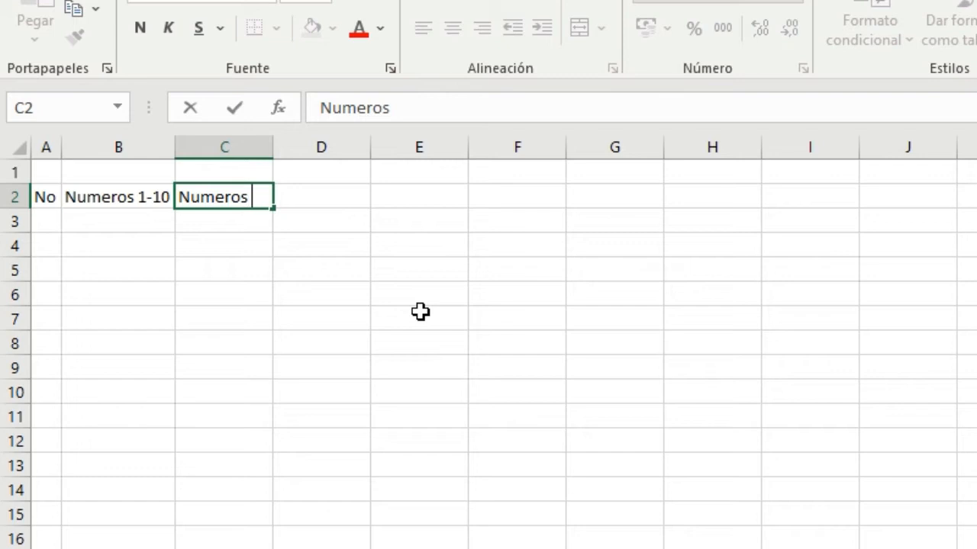
text( 11-20)
key(Return)
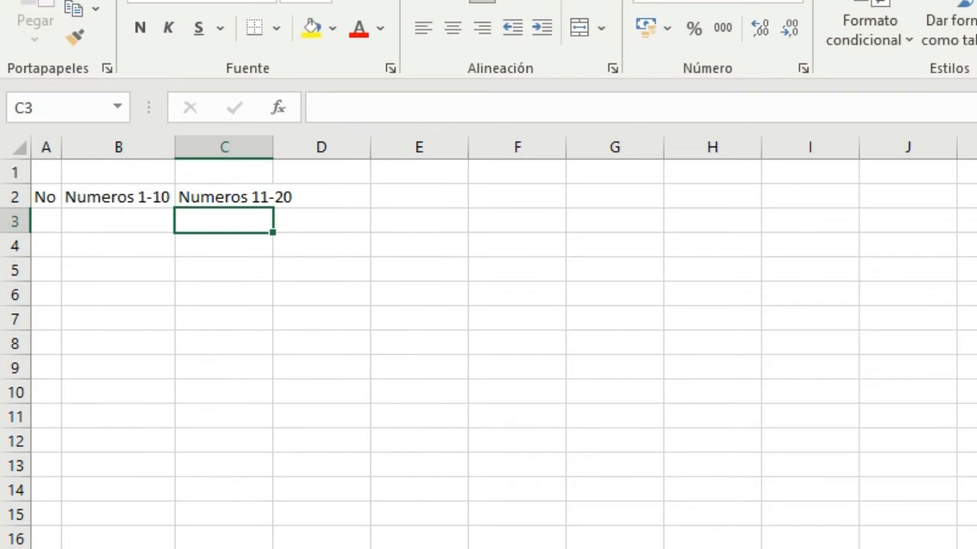
drag(273, 147, 297, 145)
Enter the header "Numeros 21-30" in D2 and fit column D to the text
click(373, 194)
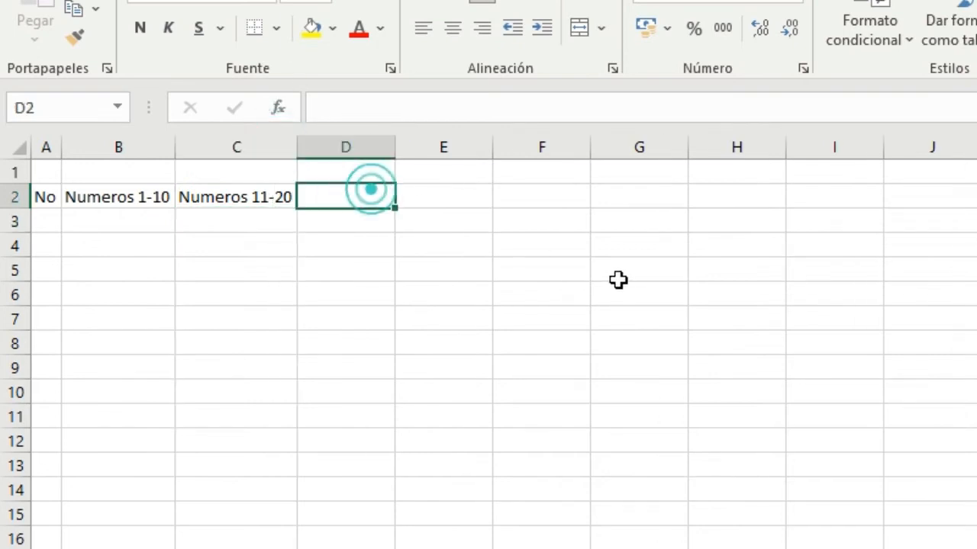
text(Numeros )
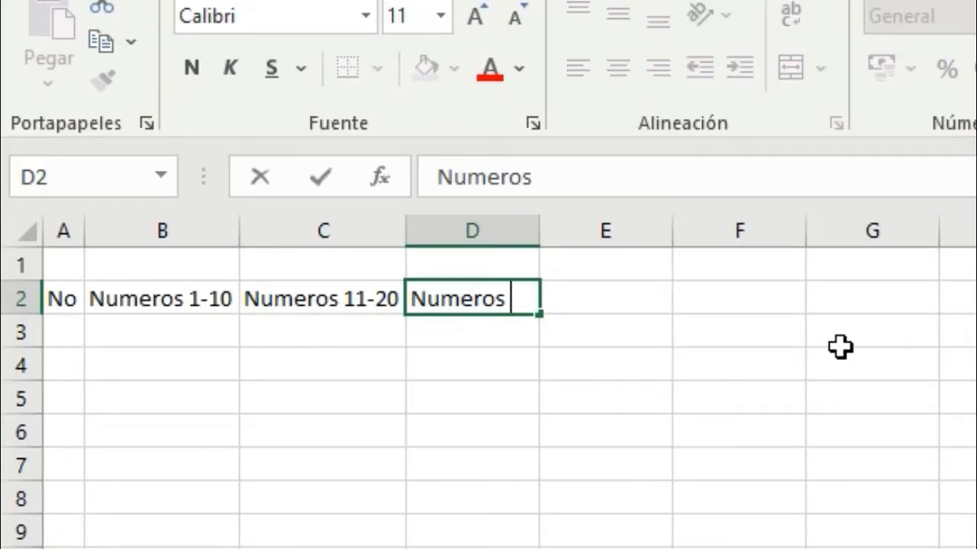
text(21-)
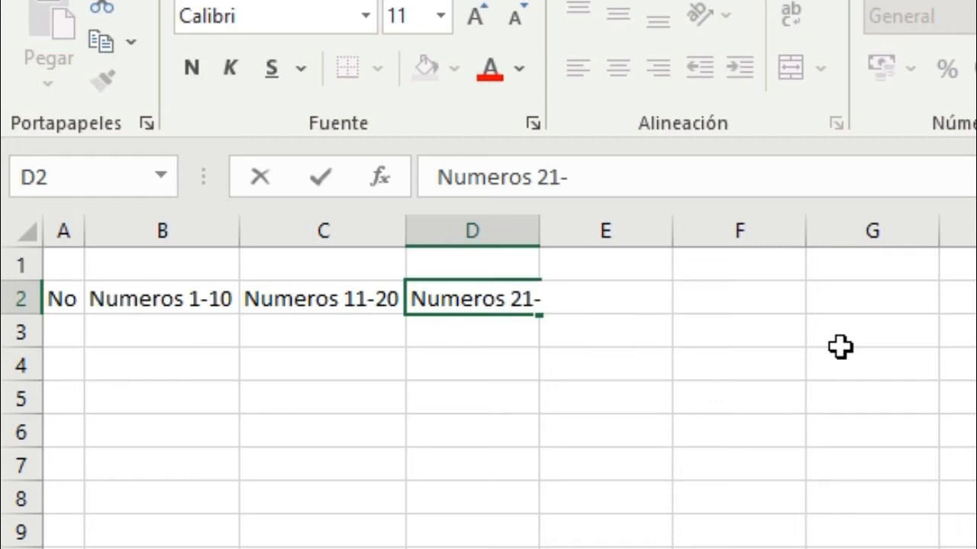
text(30)
click(721, 435)
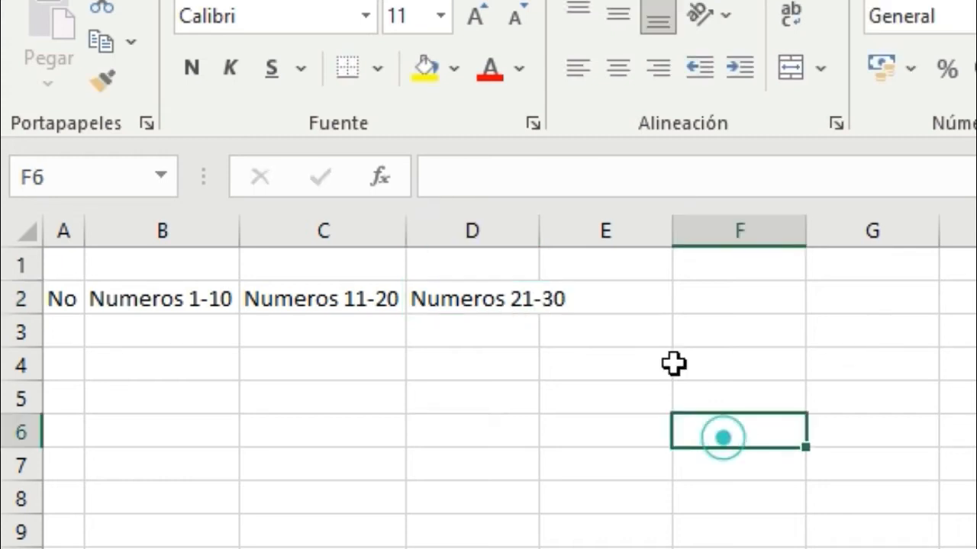
double_click(533, 231)
Enter the header "Numeros 31-40" in E2 and fit column E to the text
click(626, 298)
text(Nu)
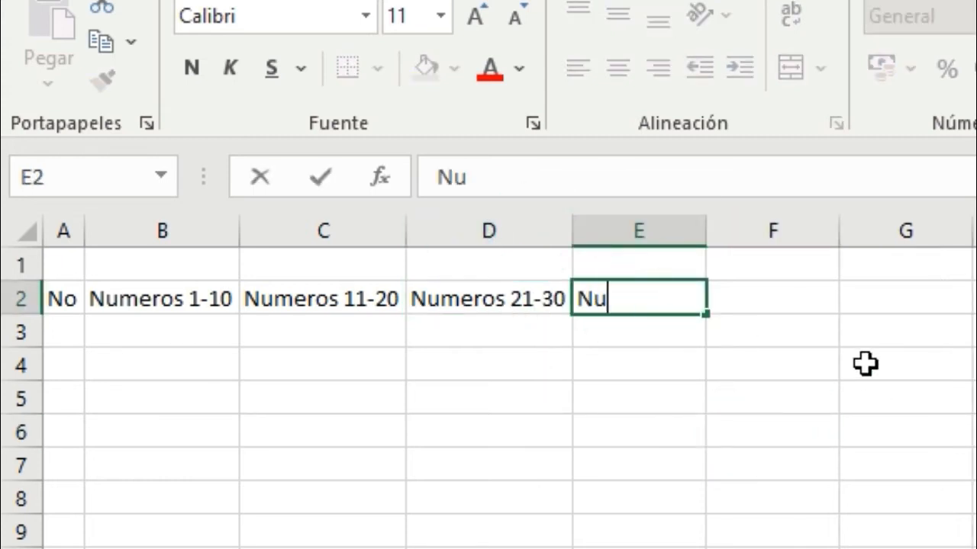
text(meros )
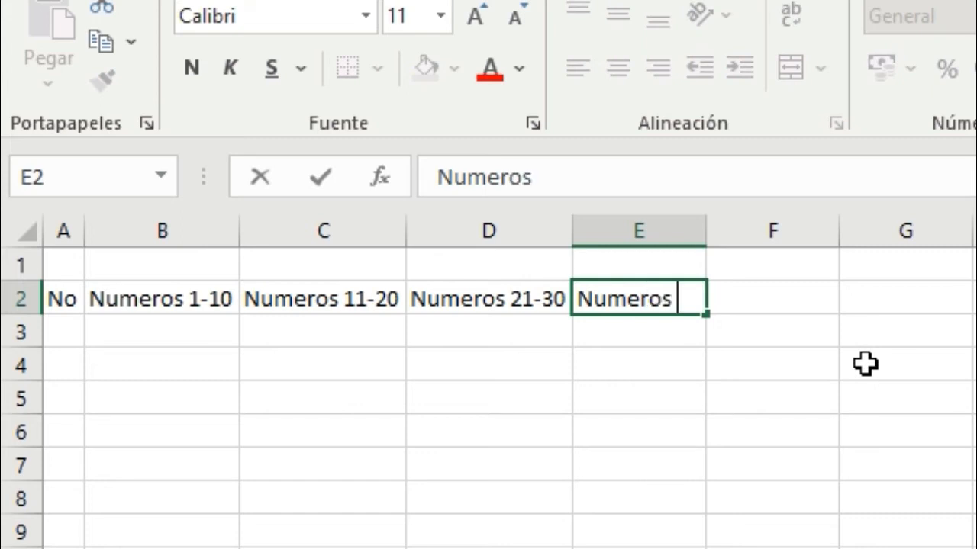
text(31-40)
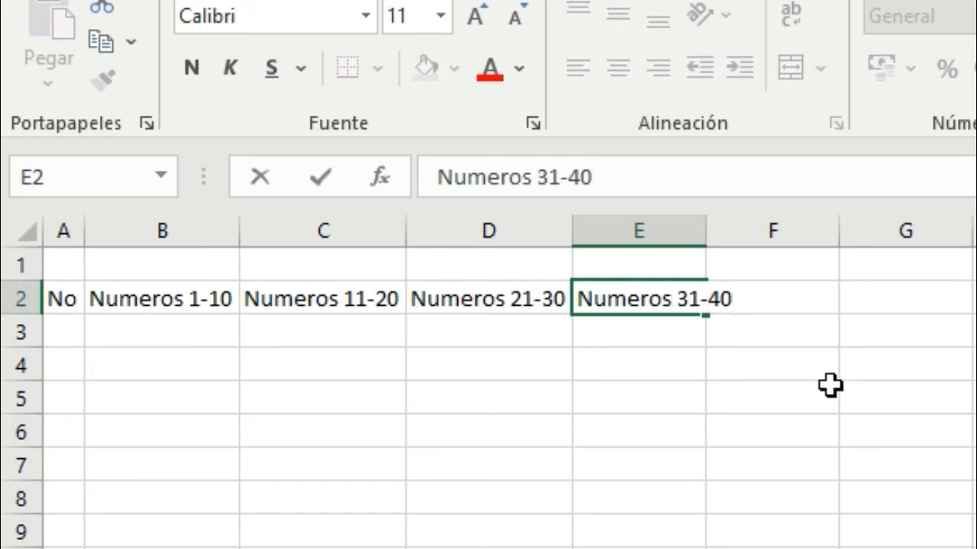
click(830, 385)
double_click(709, 226)
Enter the header "Numeros 41-50" in F2 and fit column F to the text
click(849, 288)
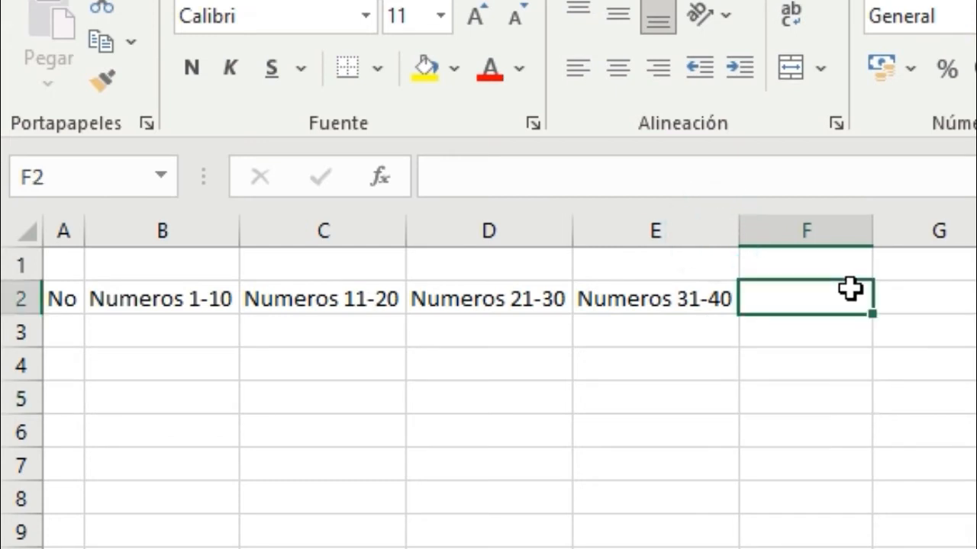
text(Numeros )
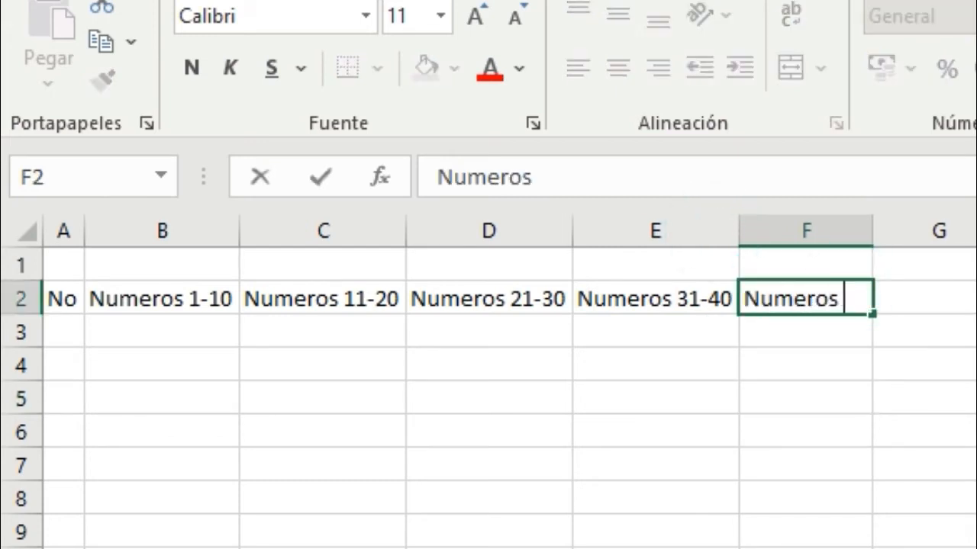
text(41-50)
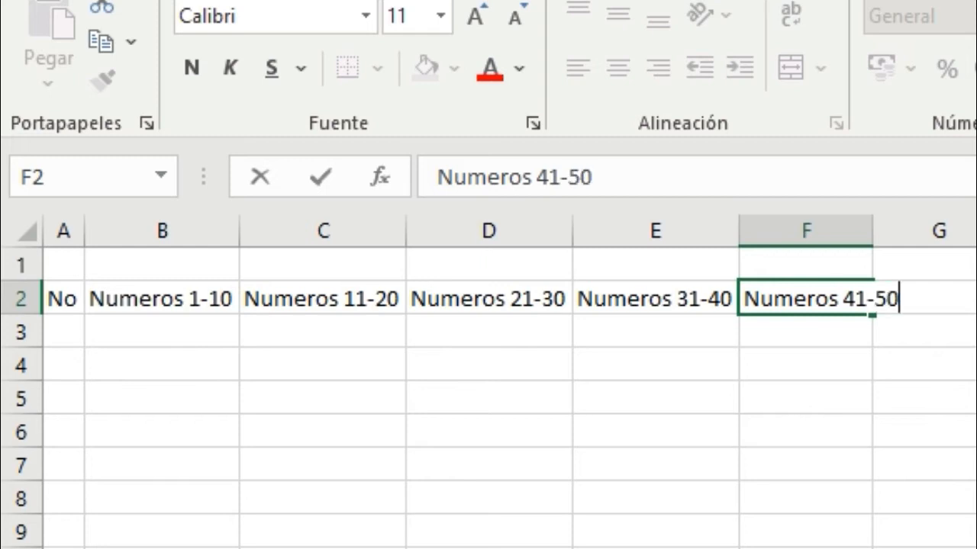
click(976, 466)
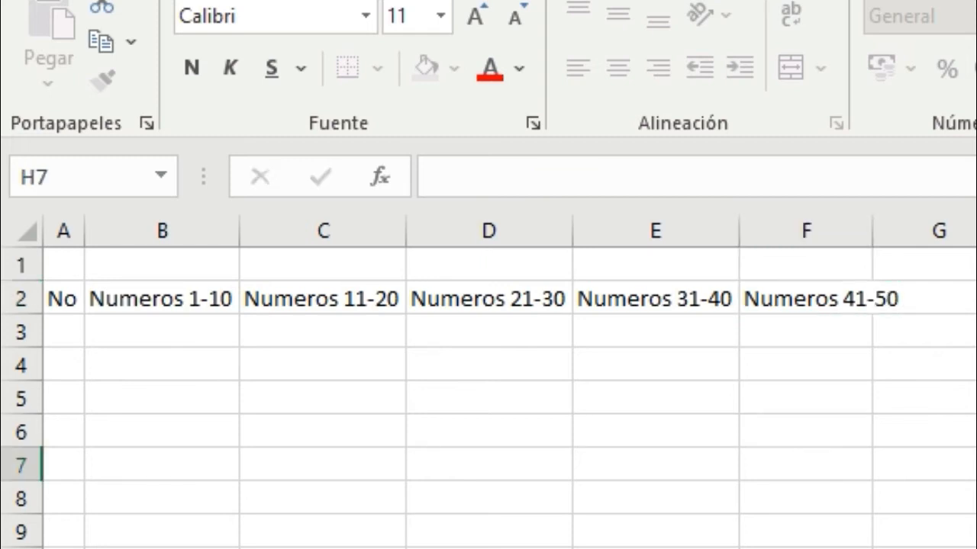
double_click(873, 233)
Enter the header "Numeros 51-60" in G2 and widen column G to fit it
click(963, 307)
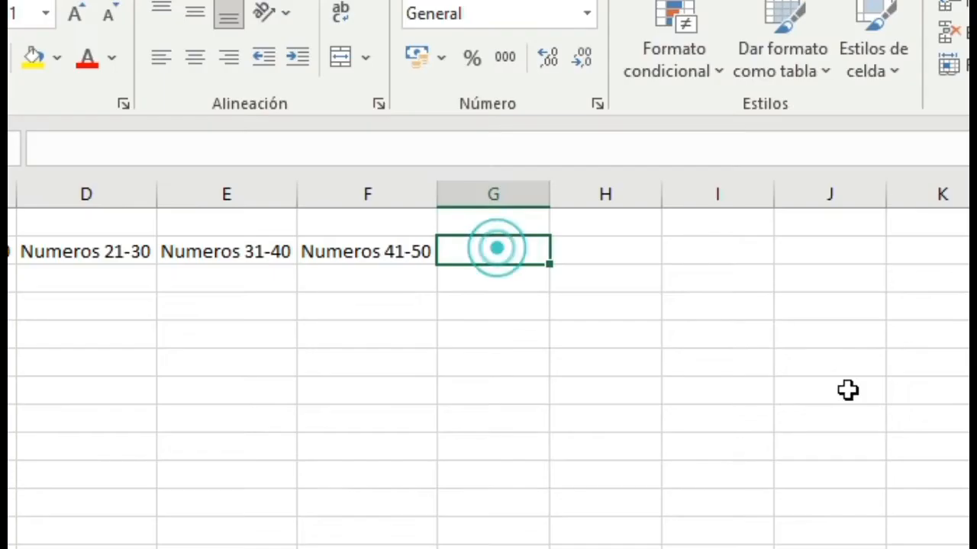
text(Numeros)
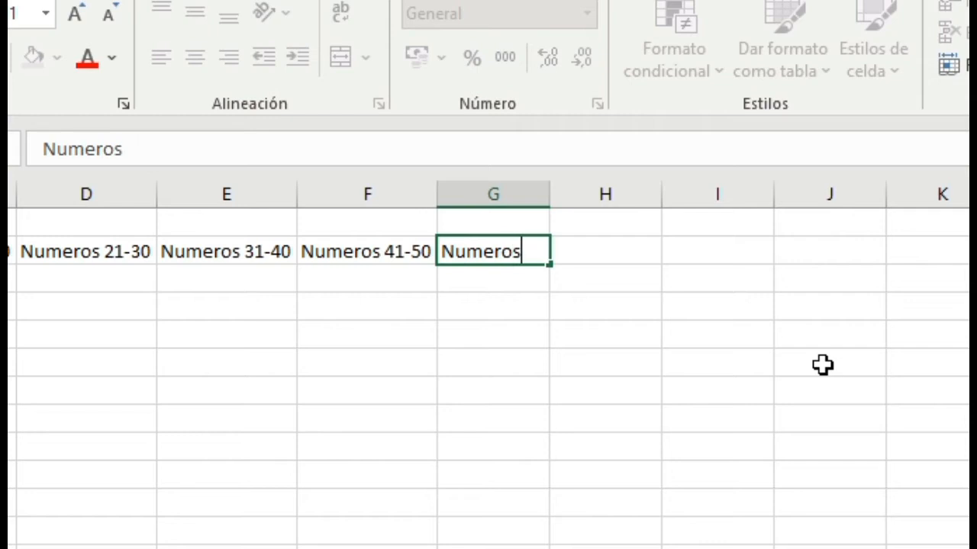
text( 51-)
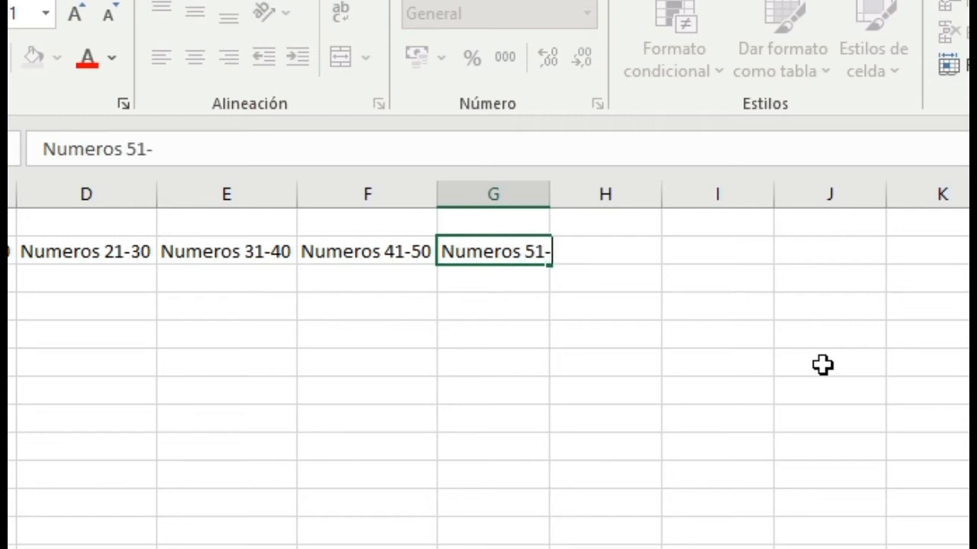
text(60)
click(715, 391)
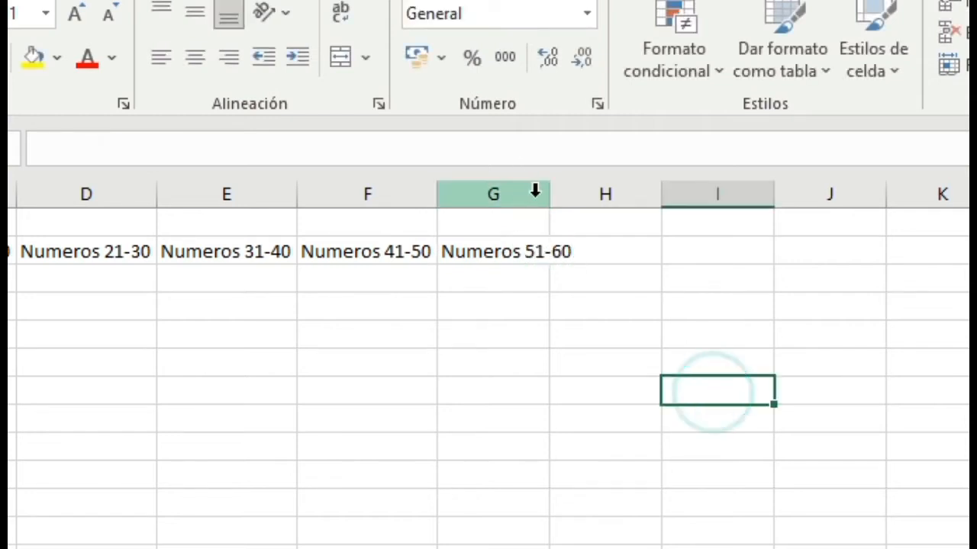
drag(558, 198, 586, 198)
Enter the header "Numeros 61-70" in H2 and widen column H to fit it
click(624, 249)
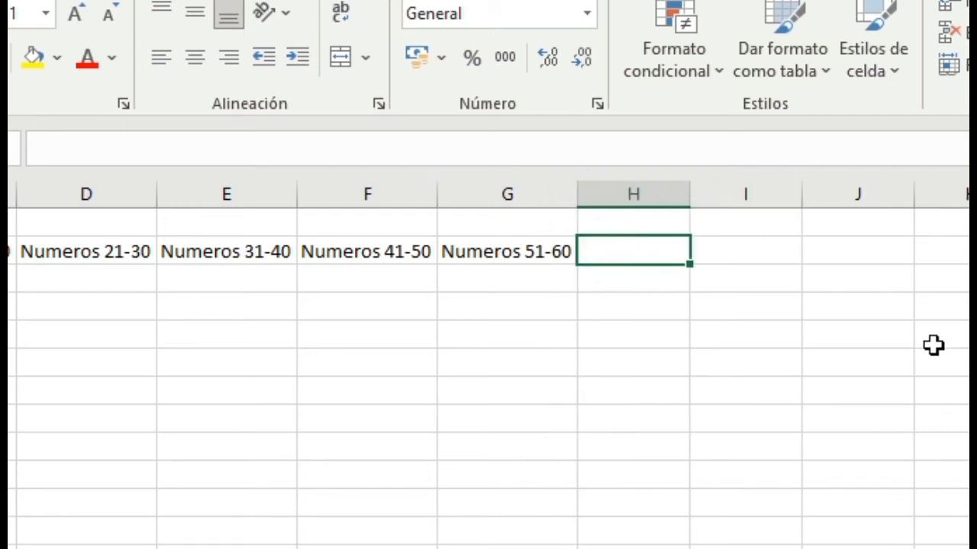
text(Numeros )
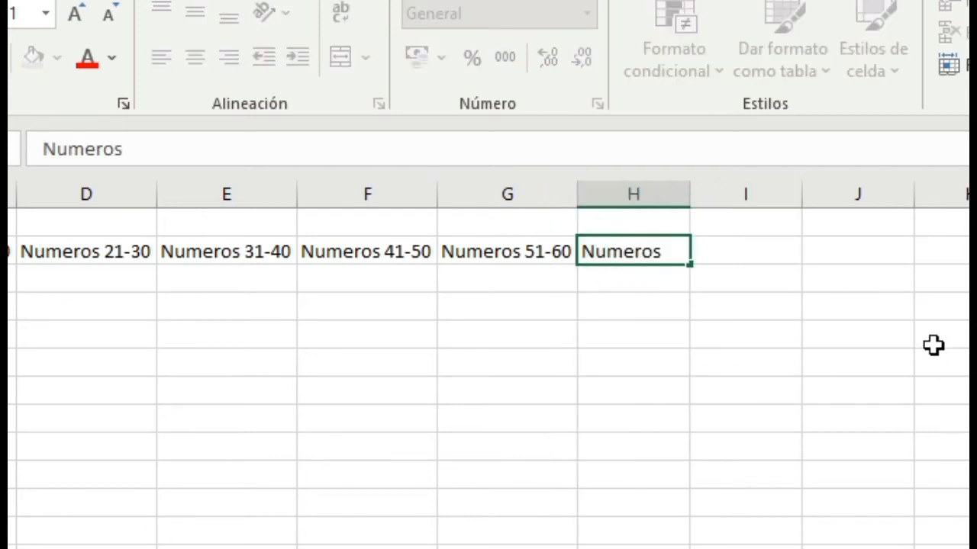
text(61-70)
click(864, 333)
drag(690, 197, 718, 197)
Enter the header "Numeros 71-80" in I2 and fit column I to the text
click(772, 247)
text(Num)
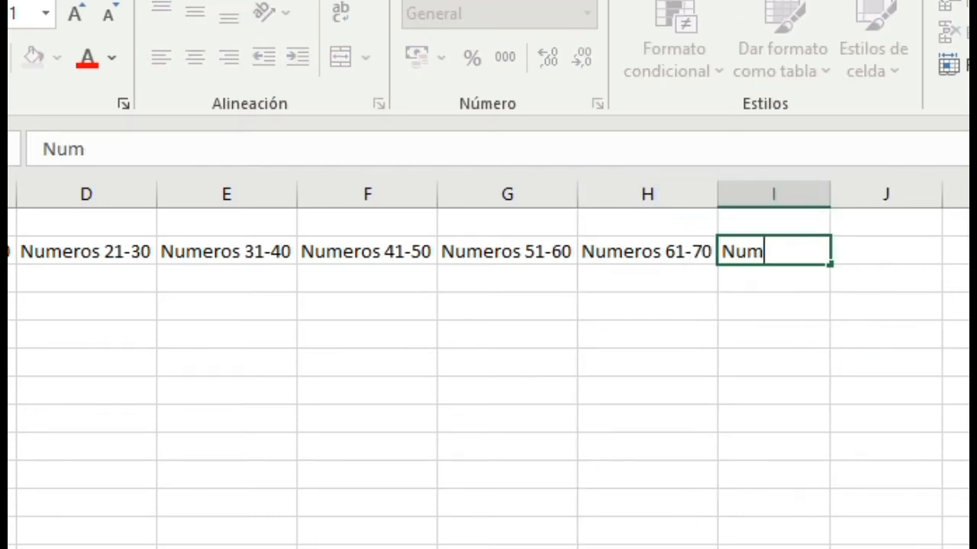
text(eros 71)
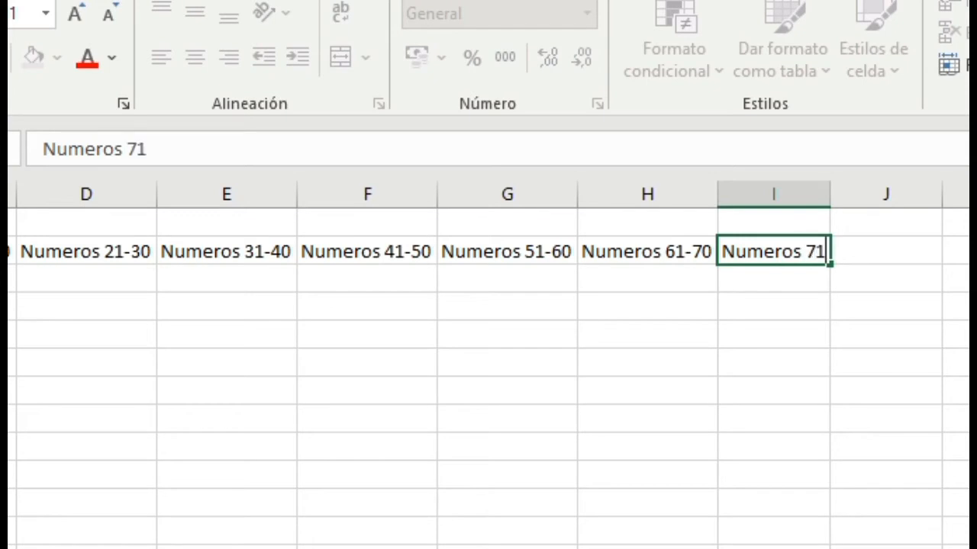
text(-80)
click(956, 418)
double_click(831, 201)
Enter the header "Numeros 81-90" in J2 and fit column J to the text
click(896, 248)
text(Numero)
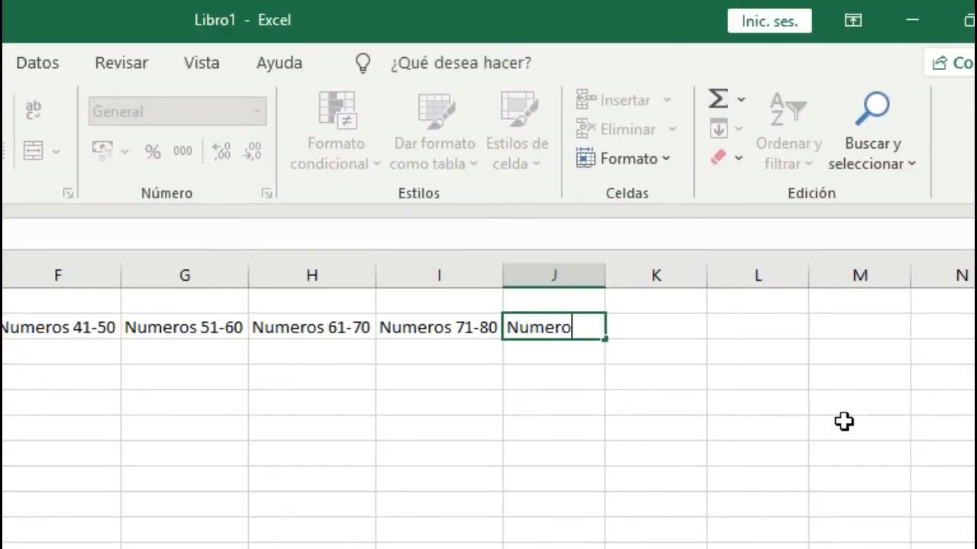
text(s 81-90)
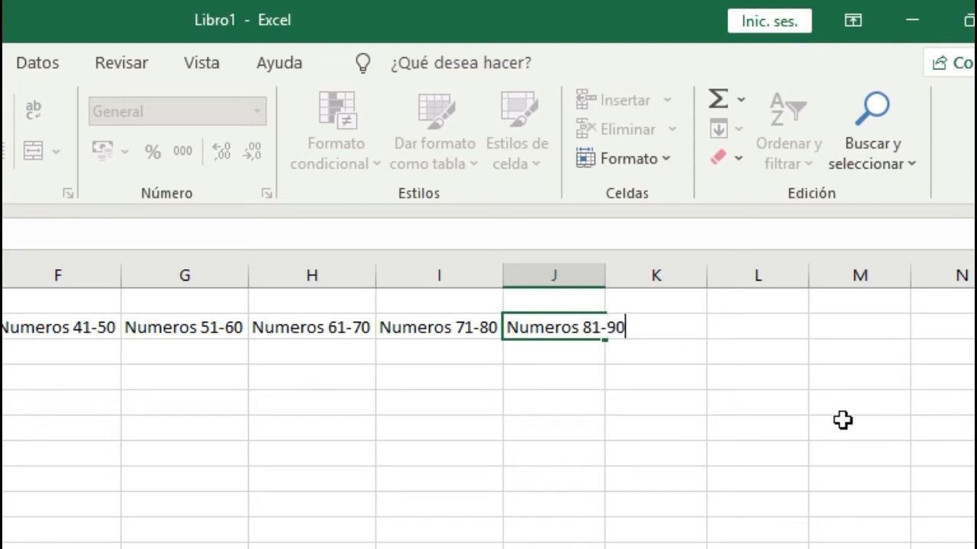
click(853, 407)
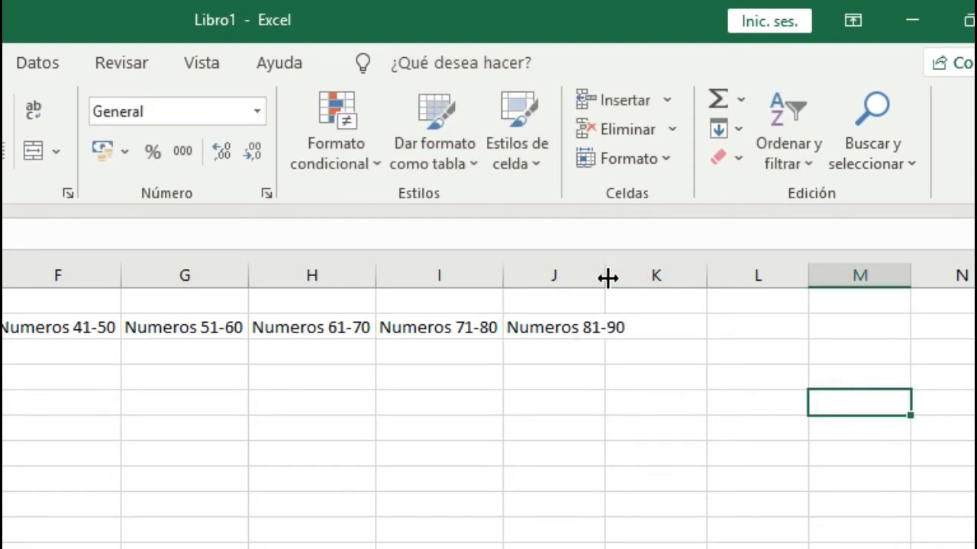
double_click(608, 277)
Enter the header "Numeros 91-100" in K2 and fit column K to the text
click(684, 325)
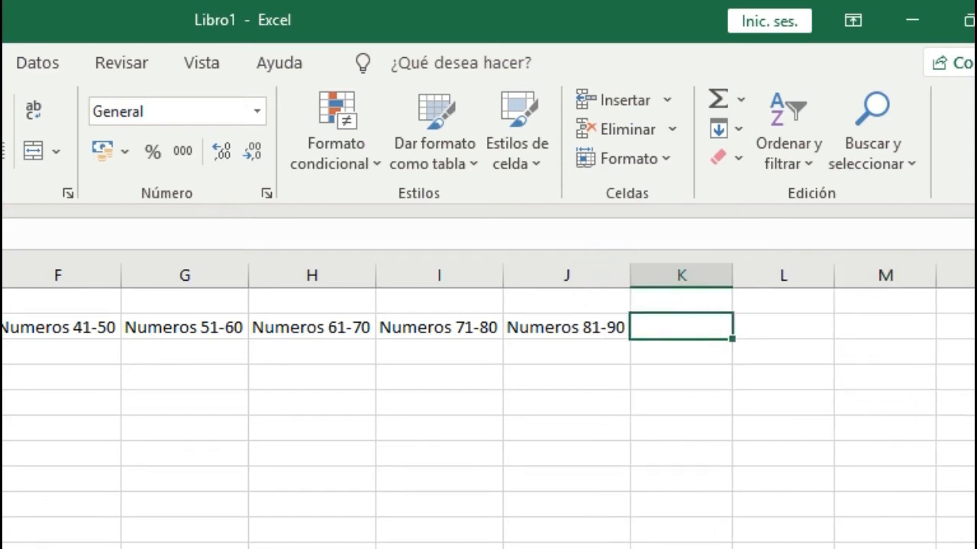
text(Nu)
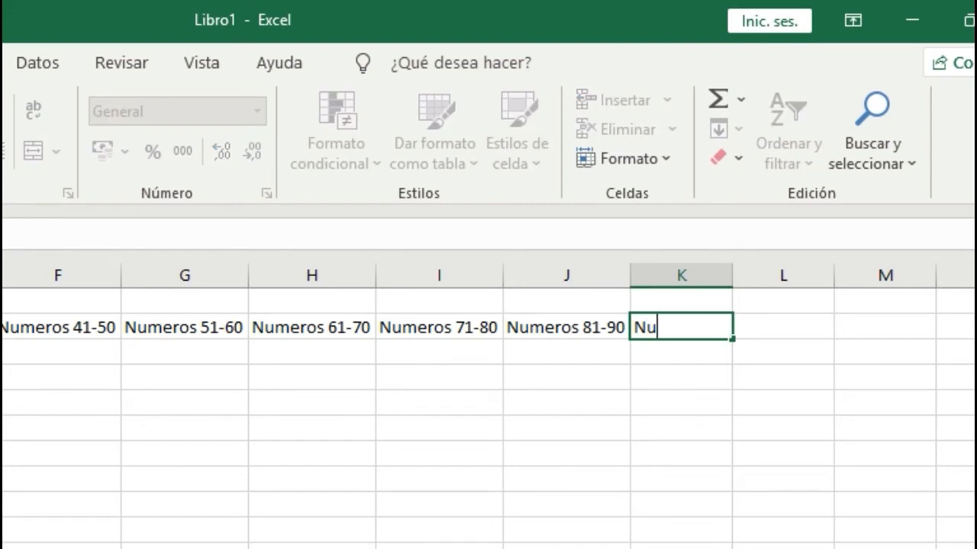
text(merpos)
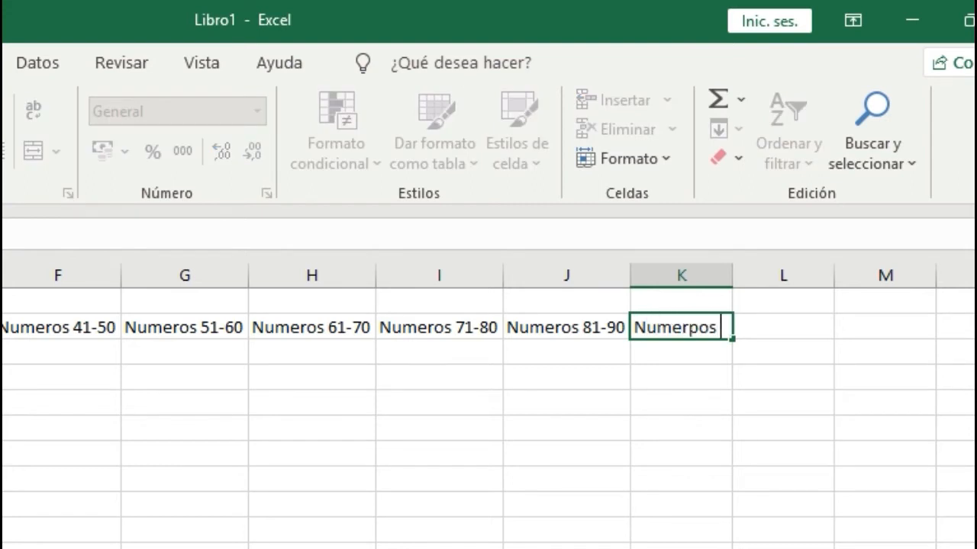
key(BackSpace)
key(BackSpace)
key(BackSpace)
text(os 91-100)
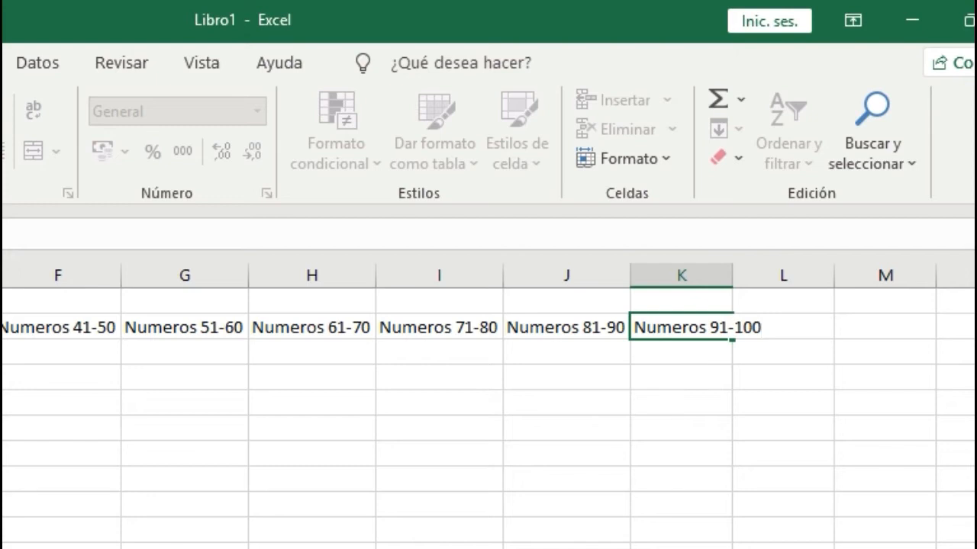
key(Return)
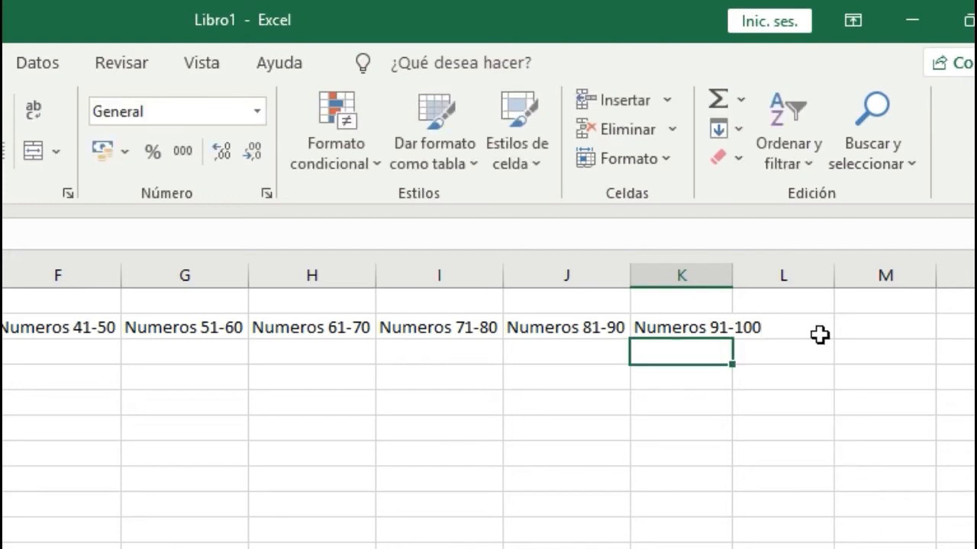
double_click(736, 275)
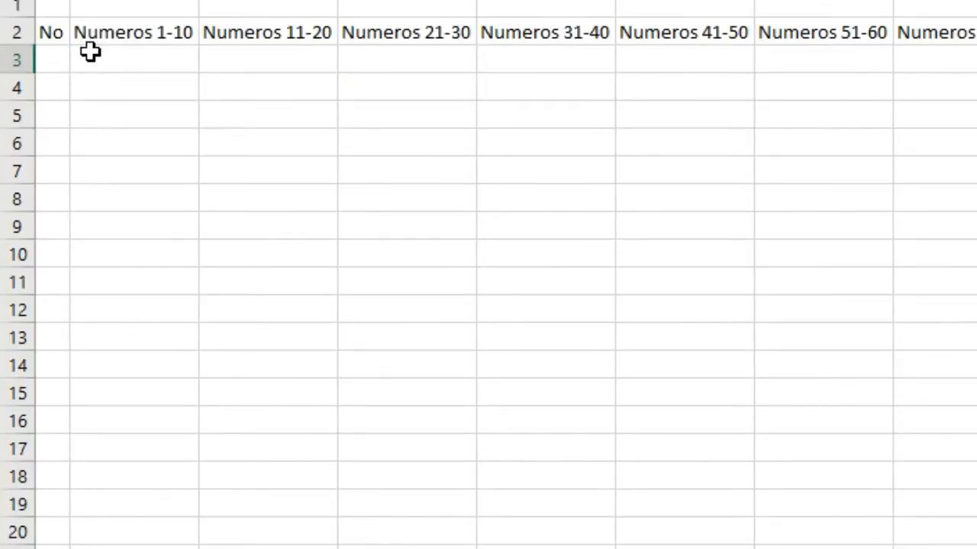
drag(90, 51, 969, 59)
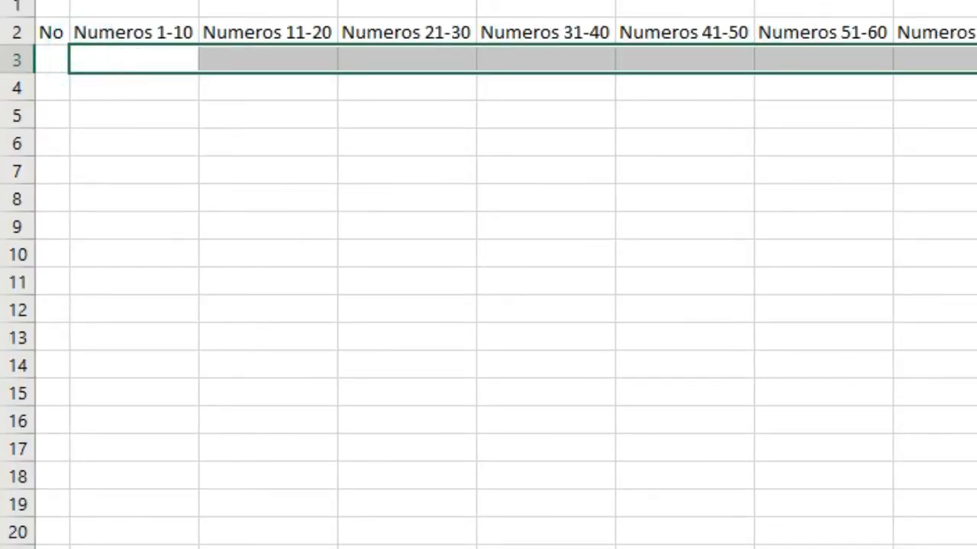
click(973, 255)
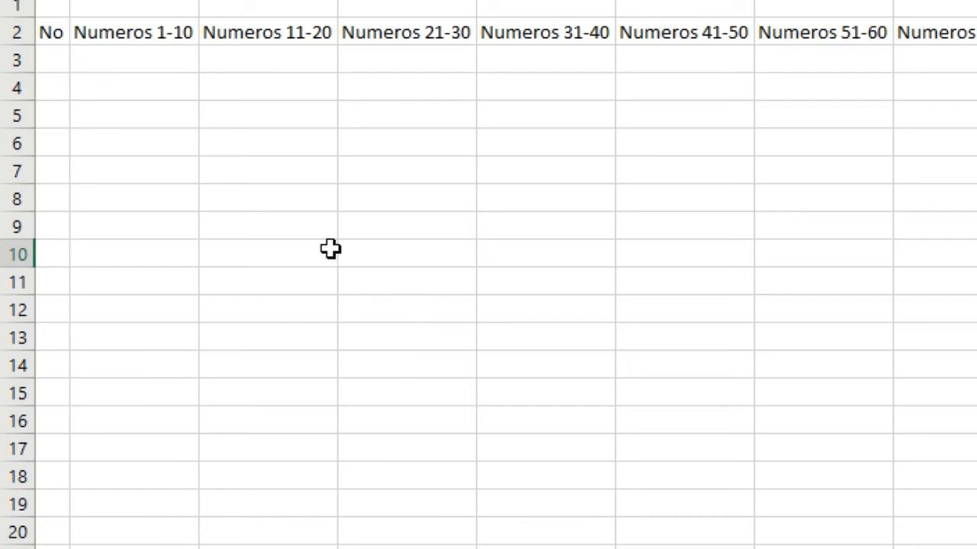
Enter the numbers 1, 2 and 3 in cells A3 to A5 under the "No" header
click(57, 61)
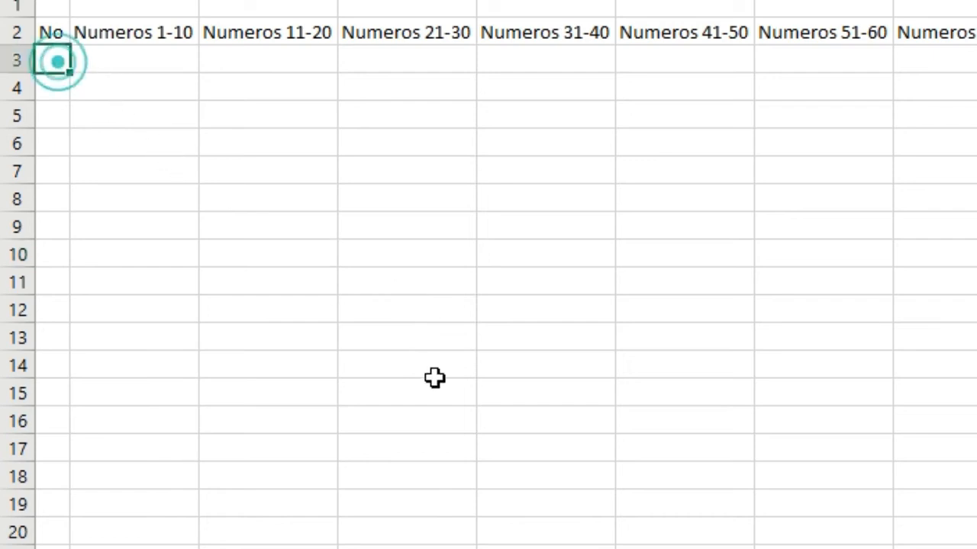
text(1)
key(Return)
text(2)
key(Return)
text(3)
key(ctrl+Return)
Extend the number series from A3:A5 down to A17 so the "No" column runs to 15
key(Up)
key(Up)
key(shift+Down)
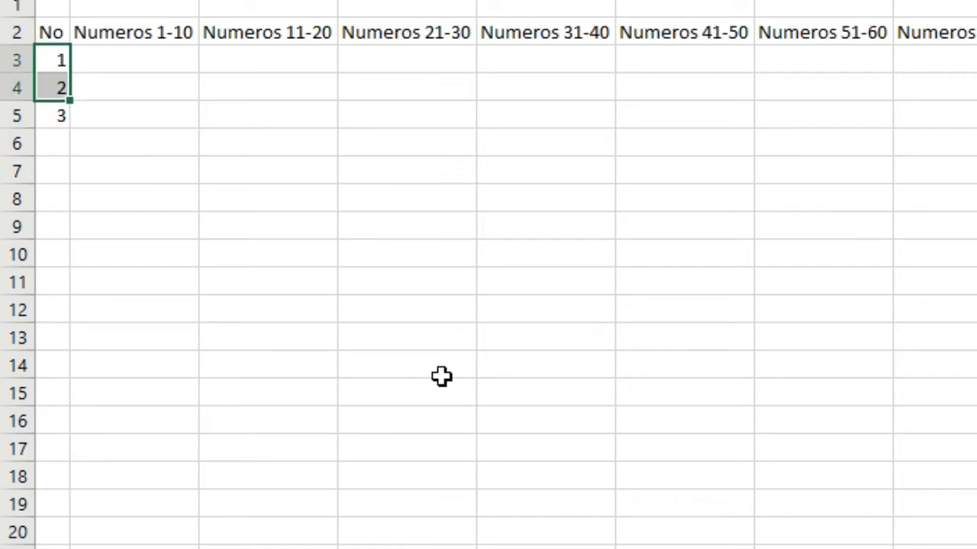
key(shift+Down)
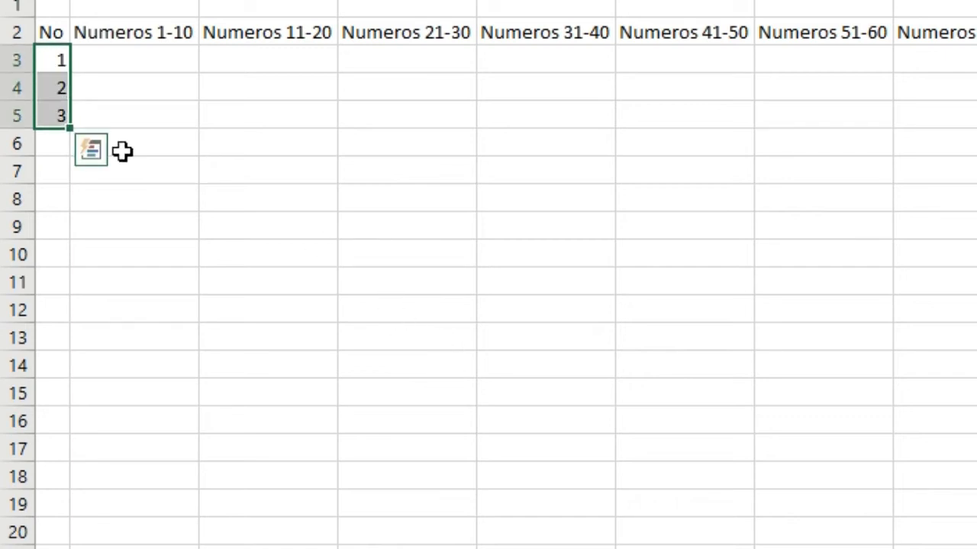
drag(75, 125, 111, 451)
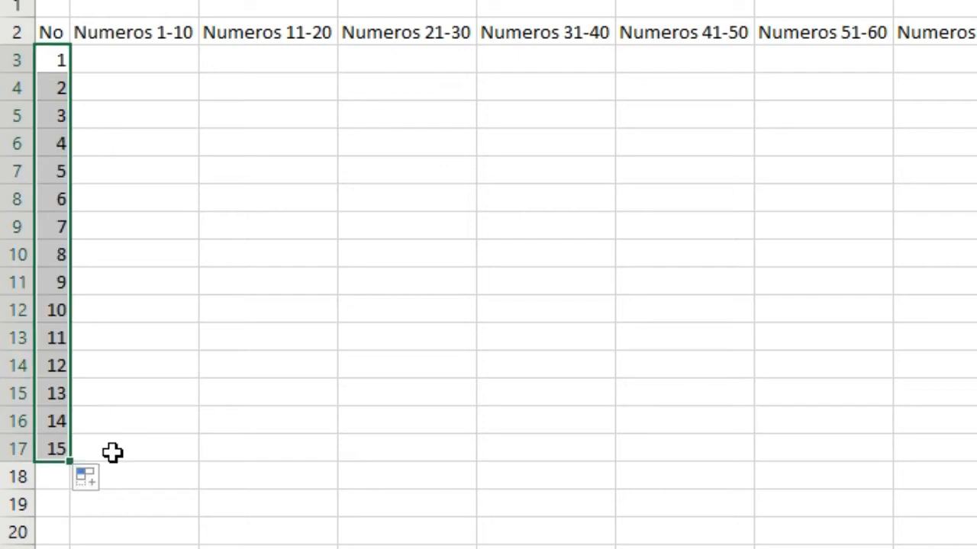
click(156, 408)
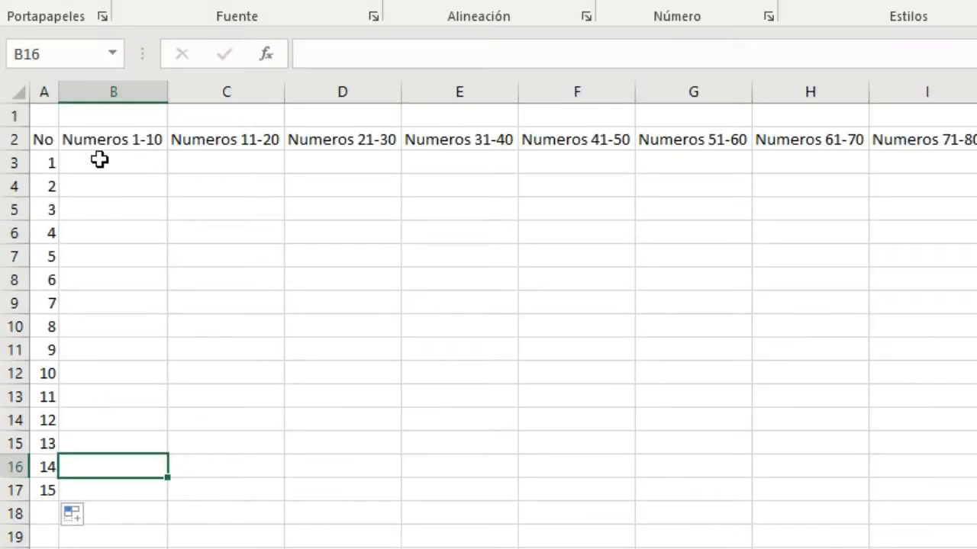
Enter the formula =ALEATORIO.ENTRE(1;10) in B3 under "Numeros 1-10"
click(104, 157)
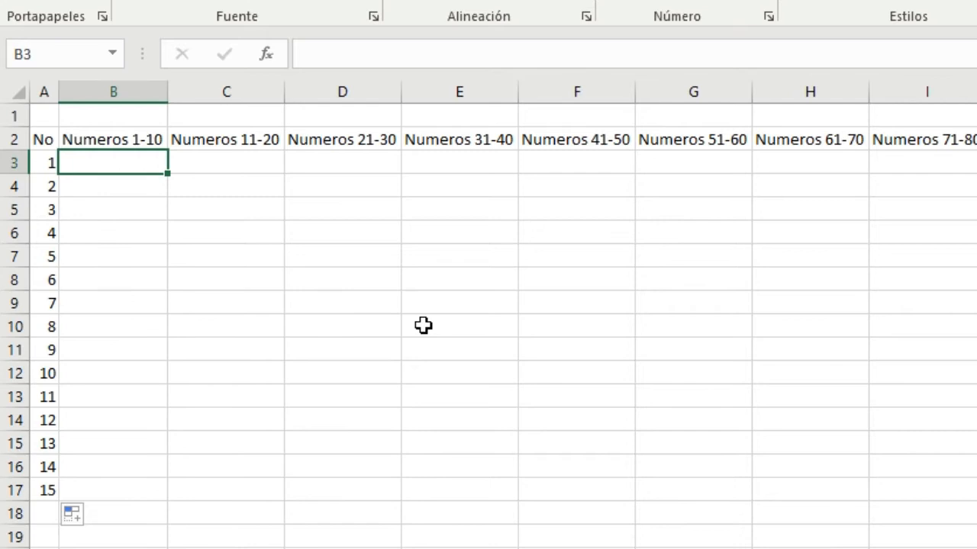
text(=ale)
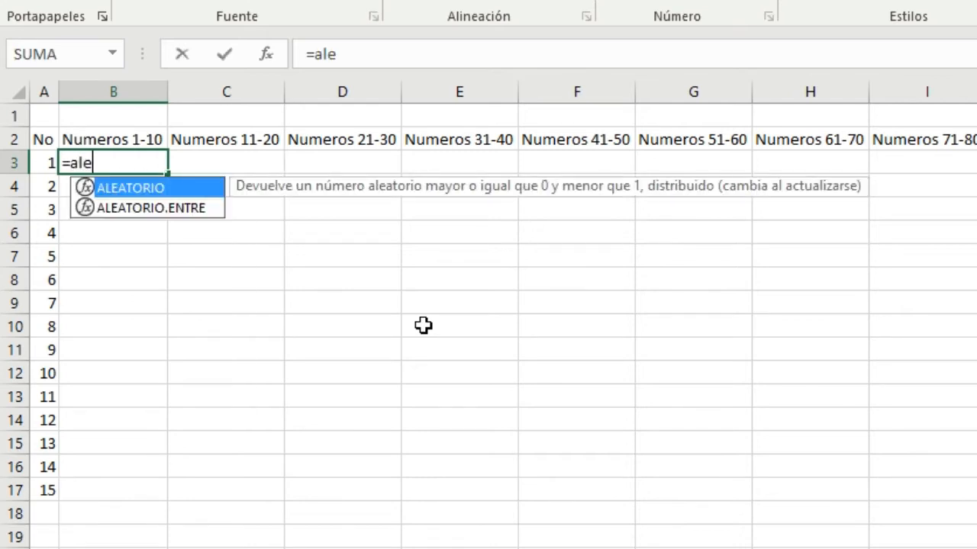
double_click(187, 207)
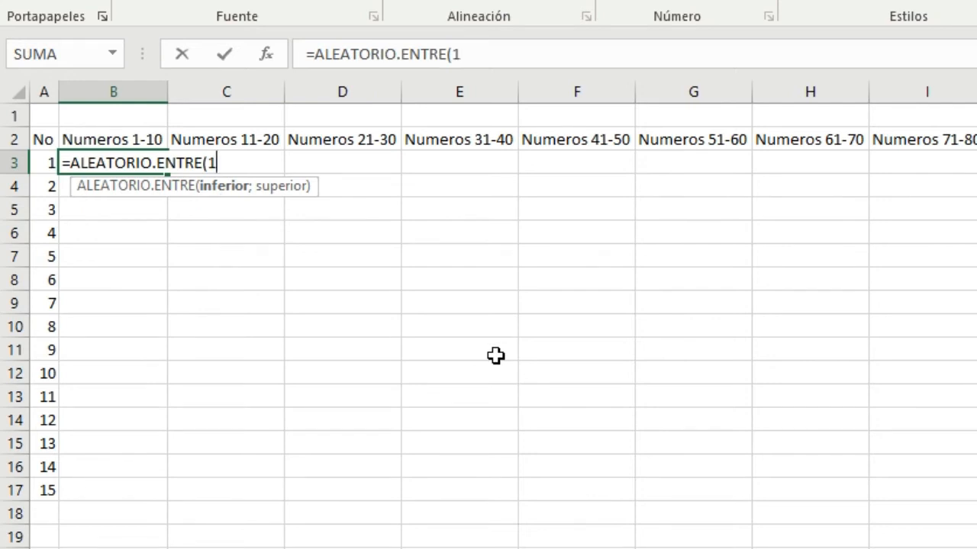
text(1;10))
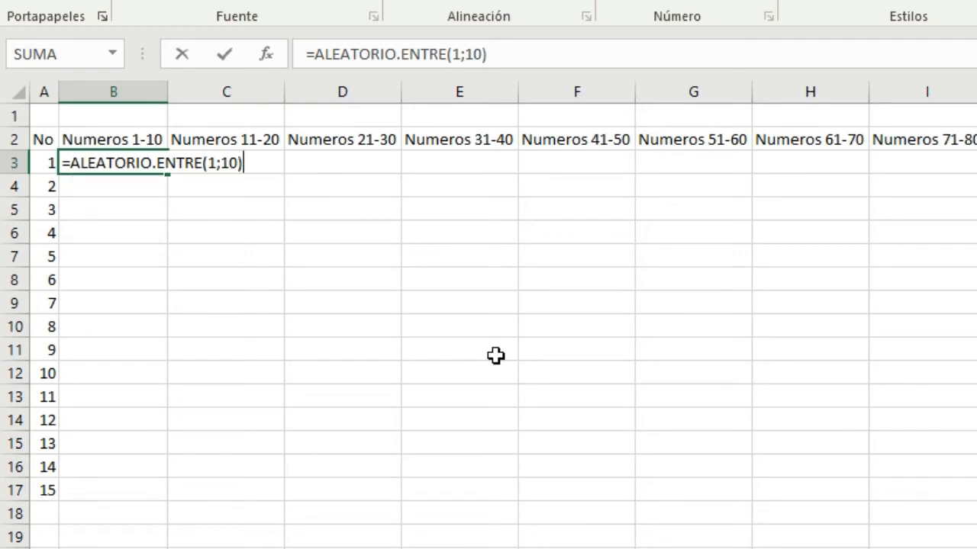
key(Return)
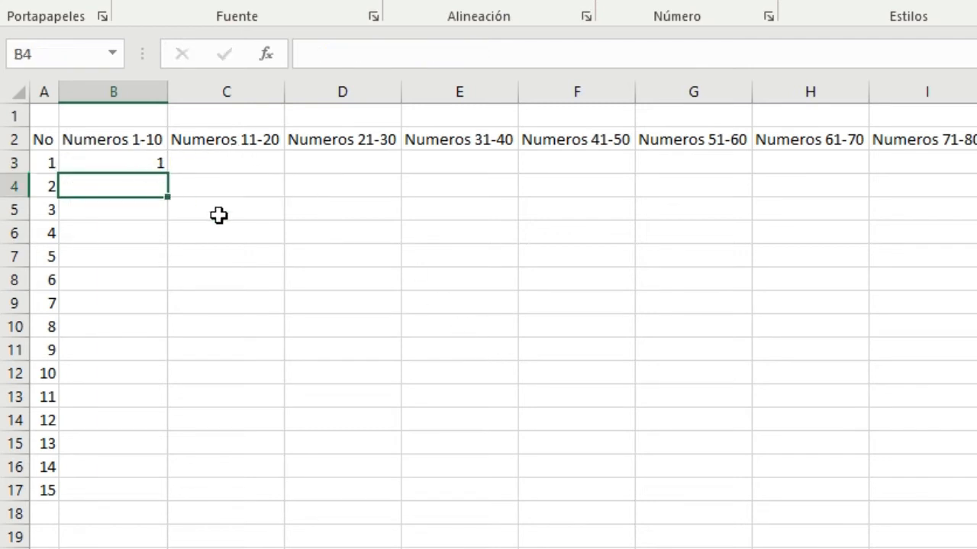
Enter the formula =ALEATORIO.ENTRE(1;10) in B4
text(=)
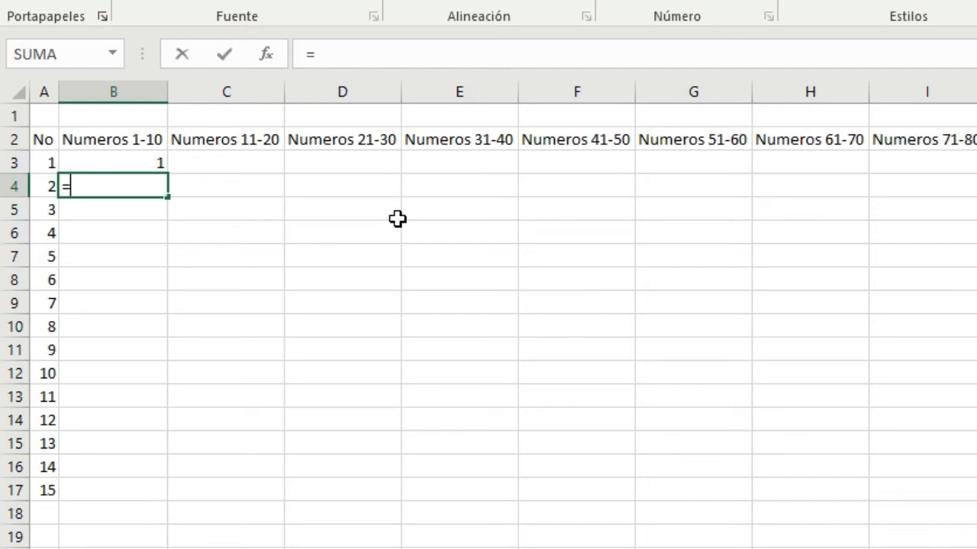
text(ale)
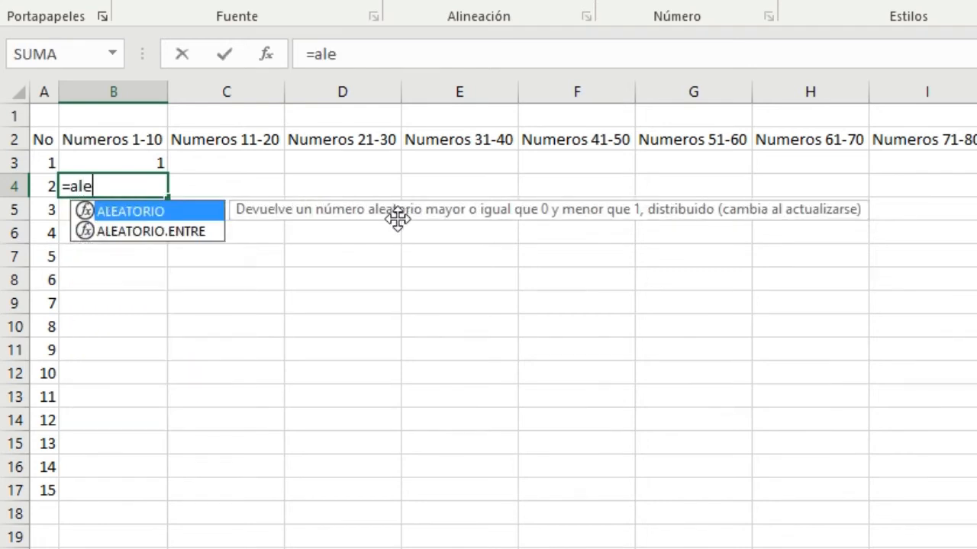
double_click(180, 230)
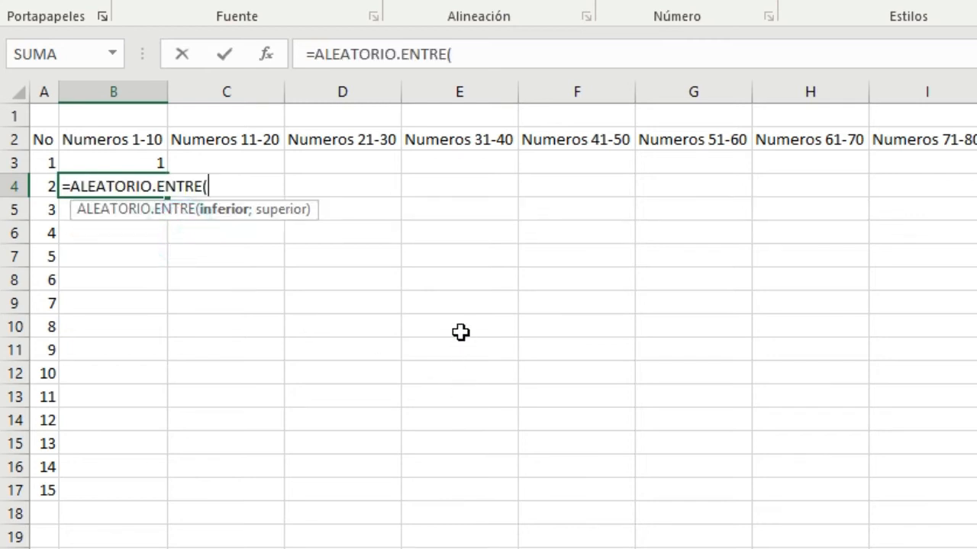
text(1)
text(;)
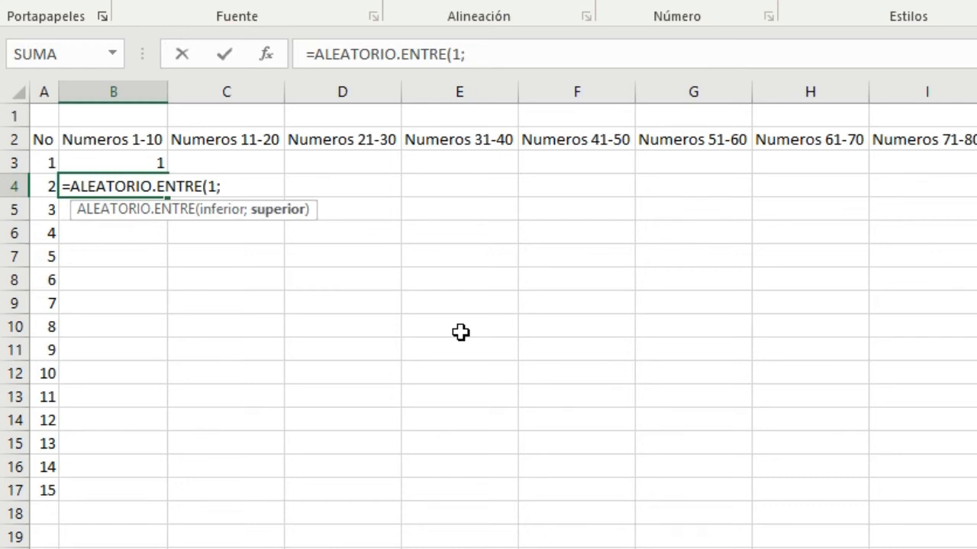
text(10)
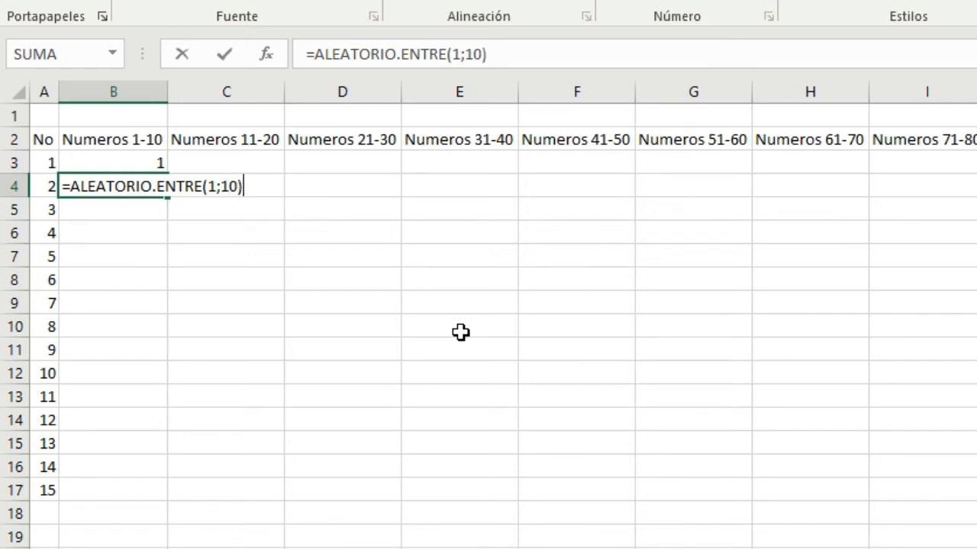
key(Return)
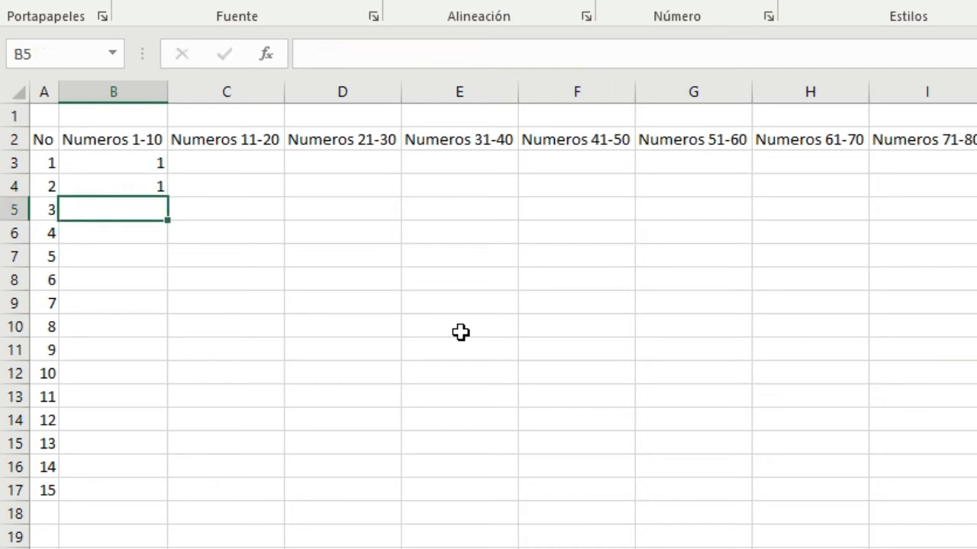
Fill the random-number formula from B4 down column B through row 17
click(128, 181)
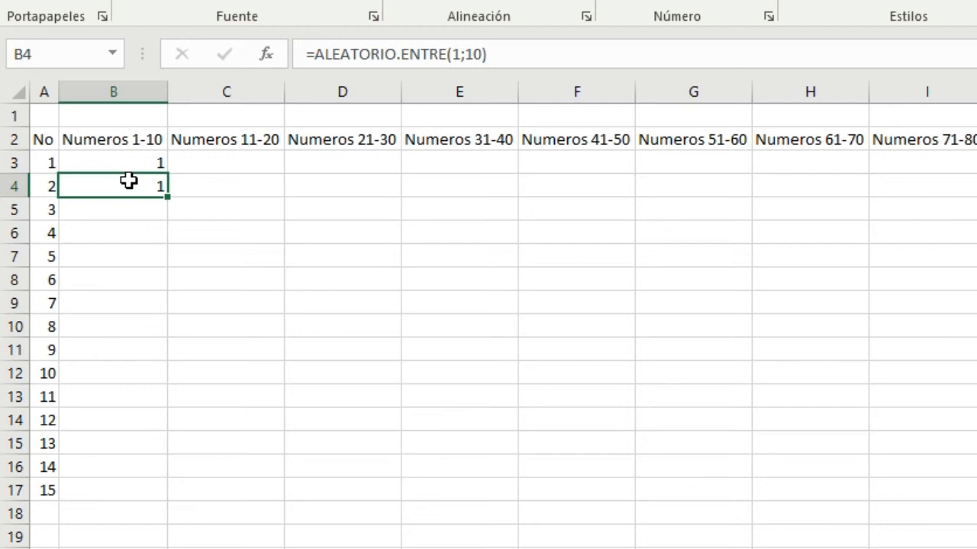
drag(168, 197, 172, 341)
click(259, 277)
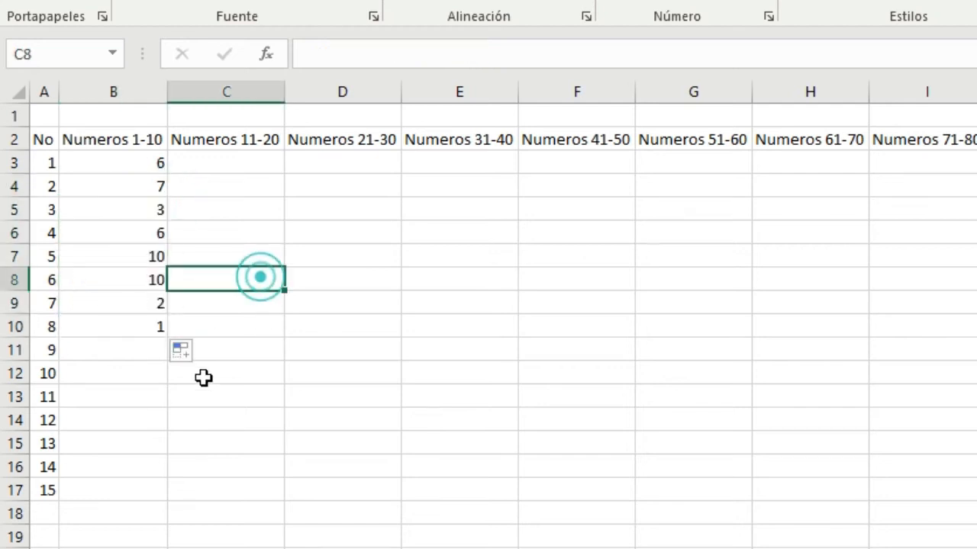
click(148, 354)
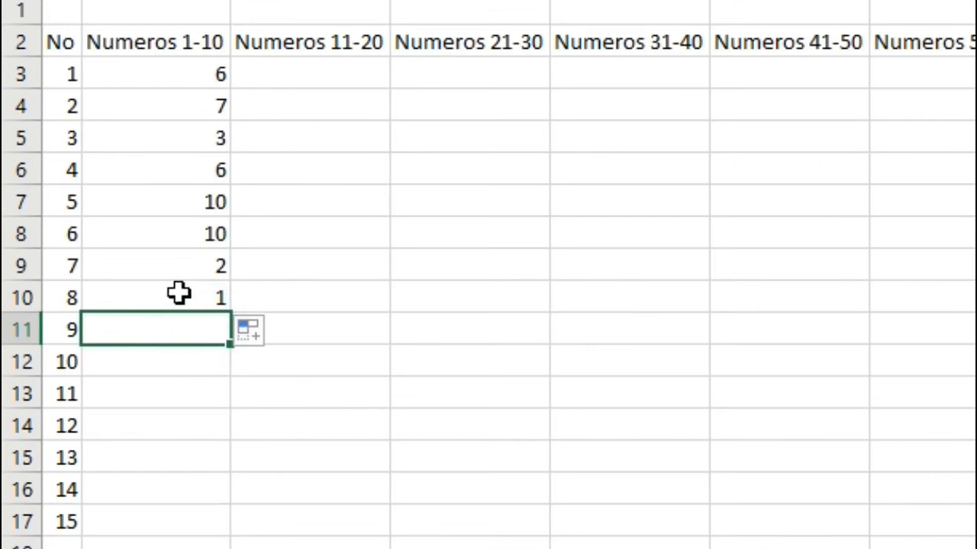
click(177, 291)
drag(230, 312, 187, 75)
click(308, 167)
Enter the formula =ALEATORIO.ENTRE(11;20) in C3 under "Numeros 11-20"
click(301, 74)
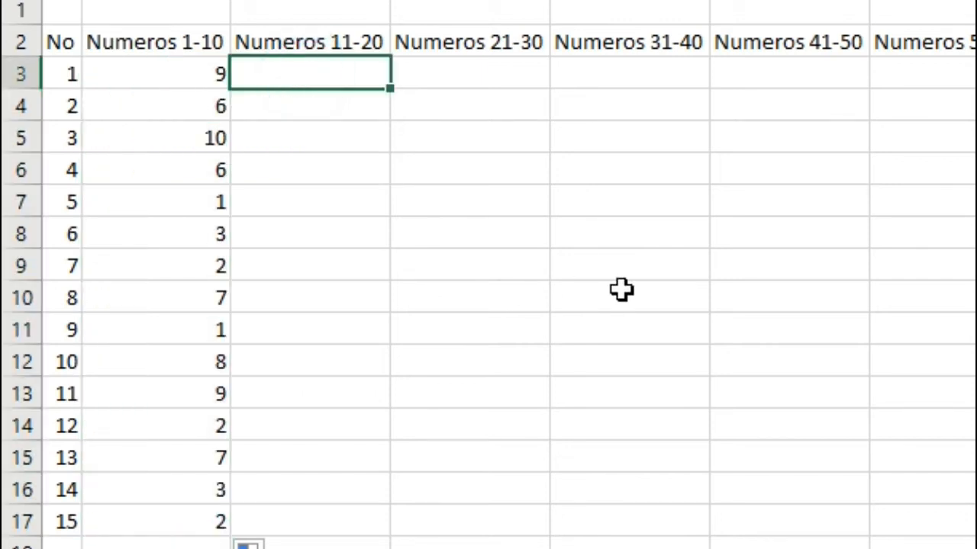
text(=alea)
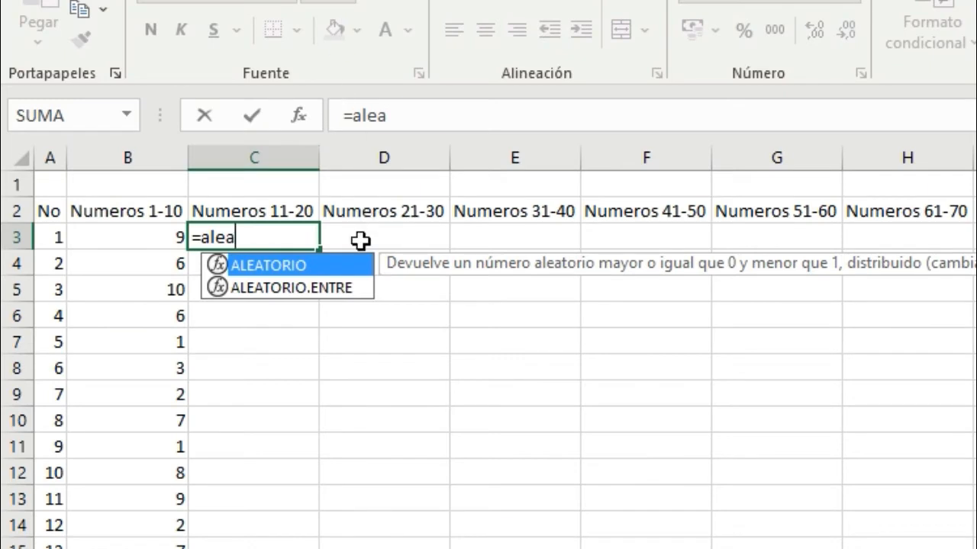
double_click(340, 287)
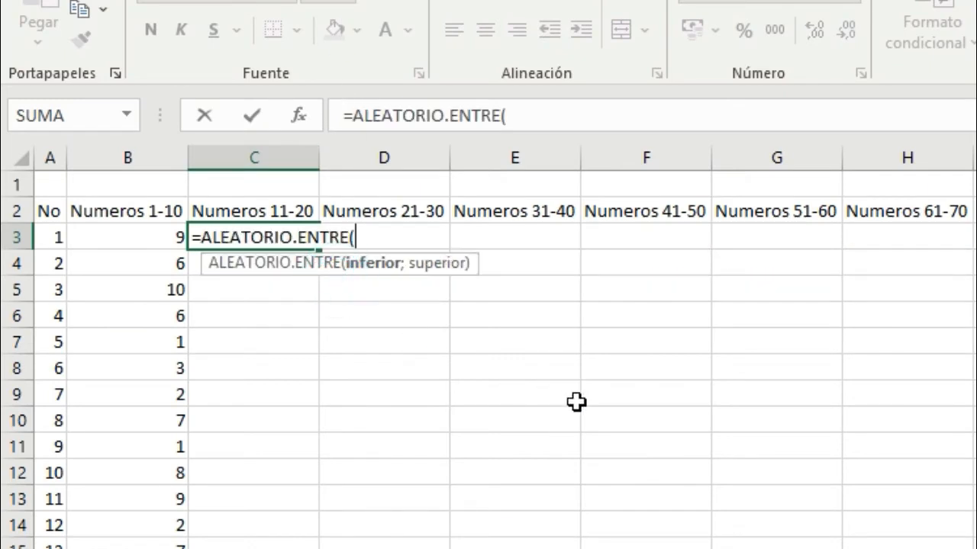
text(11;)
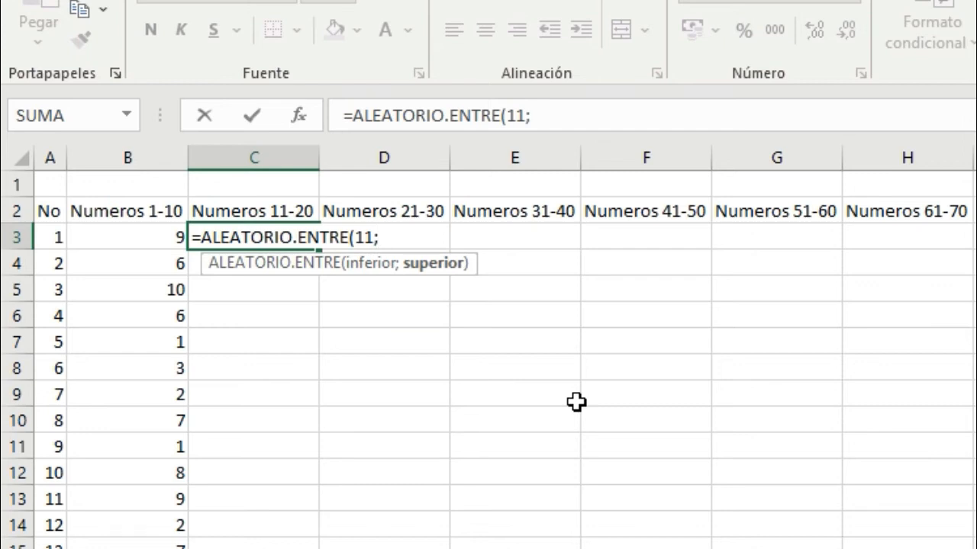
text(0)
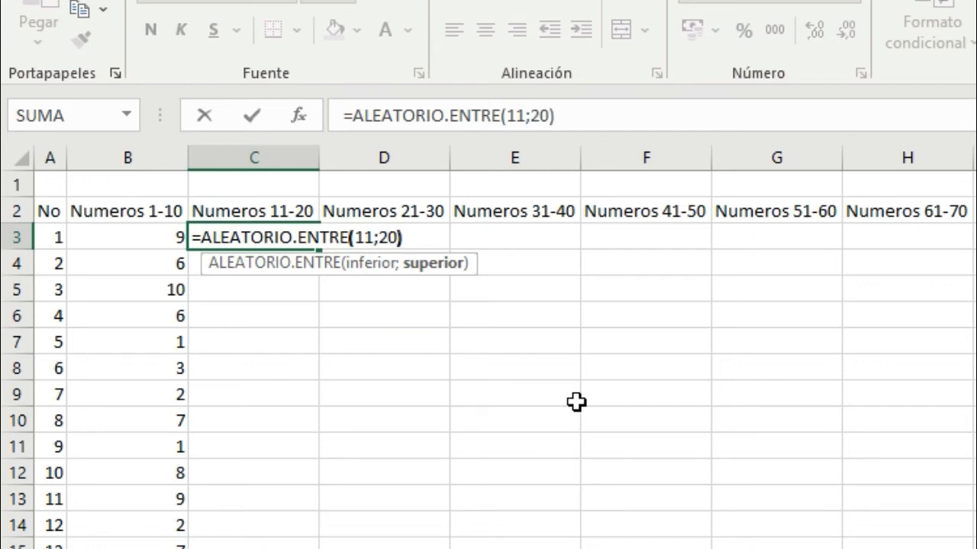
key(Return)
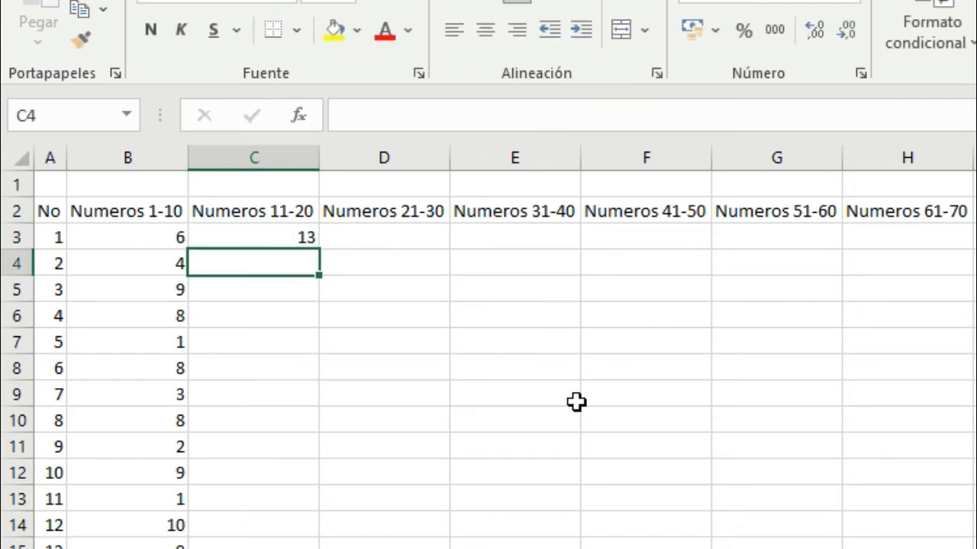
Enter a random-number formula in C4 using ALEATORIO.ENTRE with limits 11 and 20
text(=)
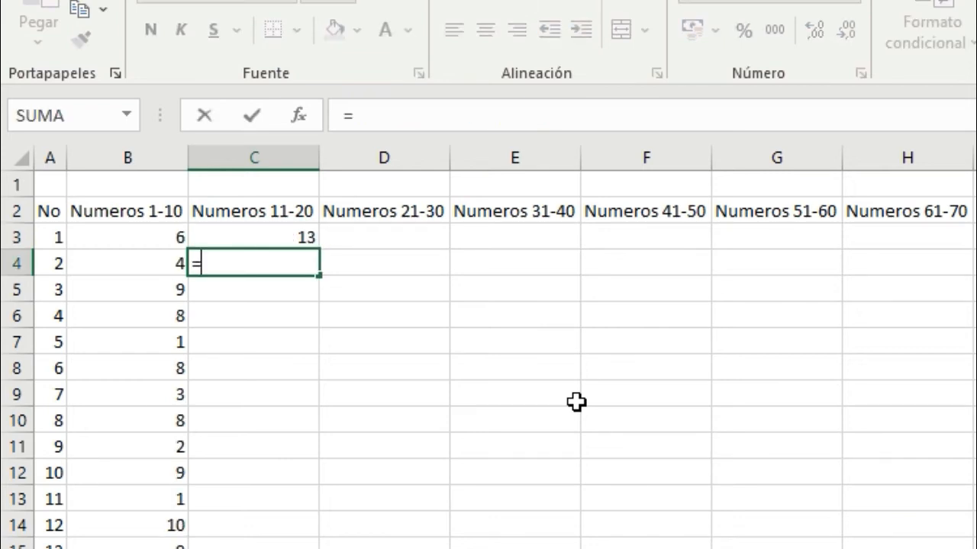
text(Ale)
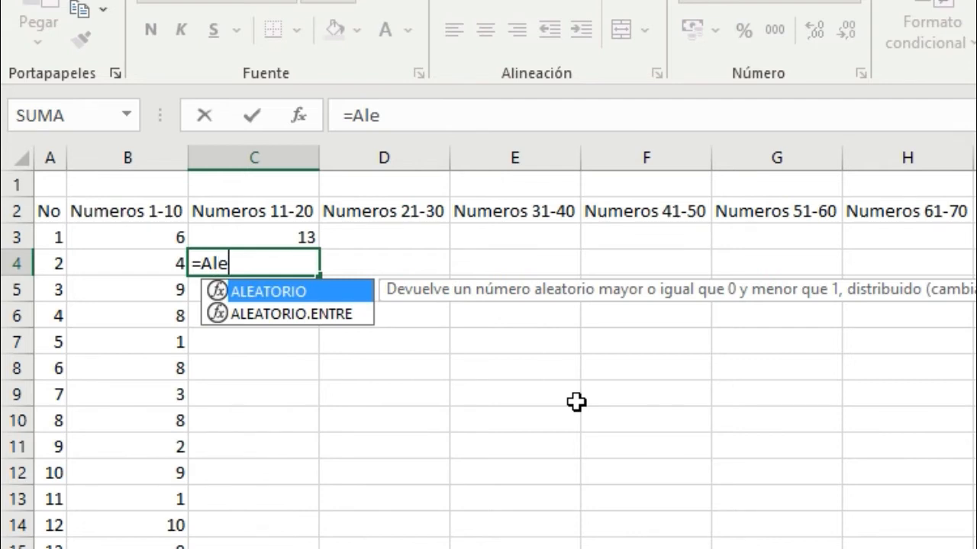
double_click(338, 314)
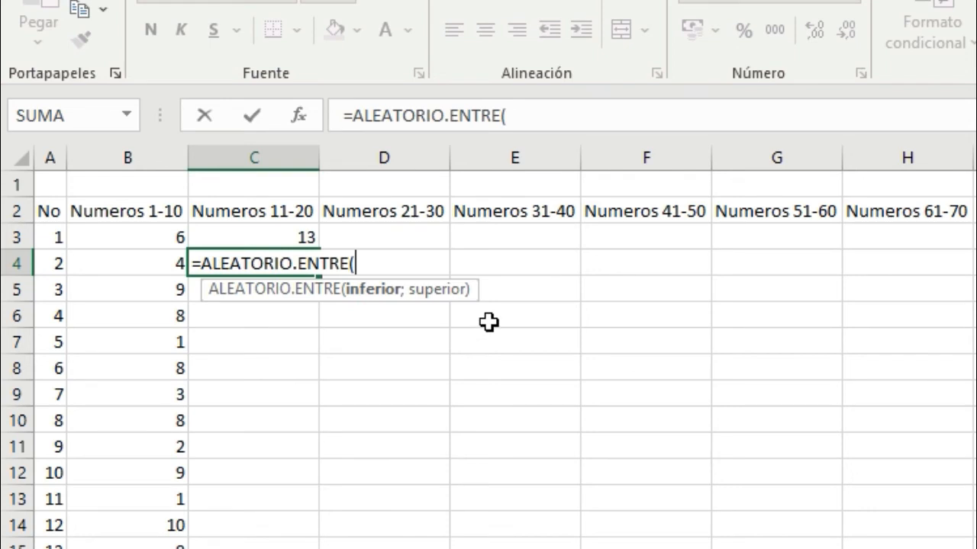
text(11;20)
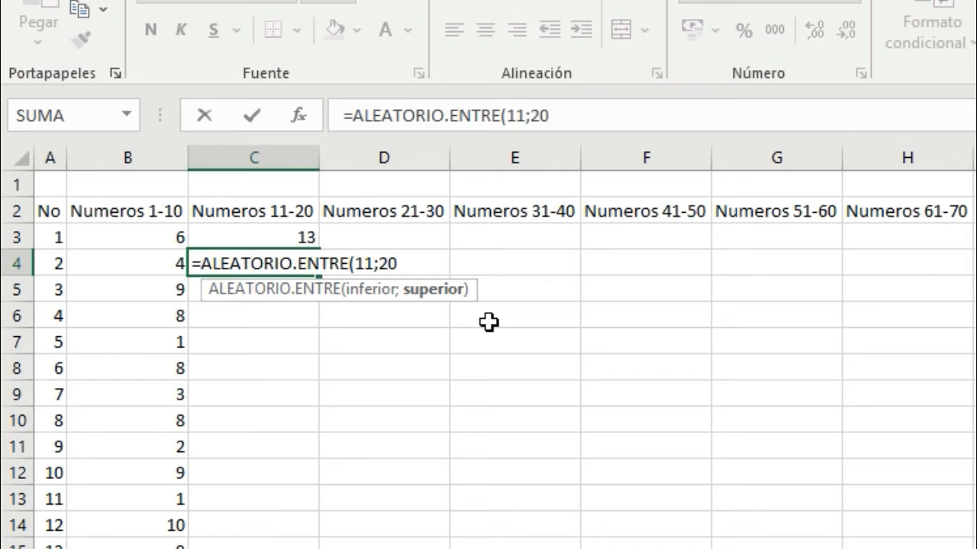
key(Return)
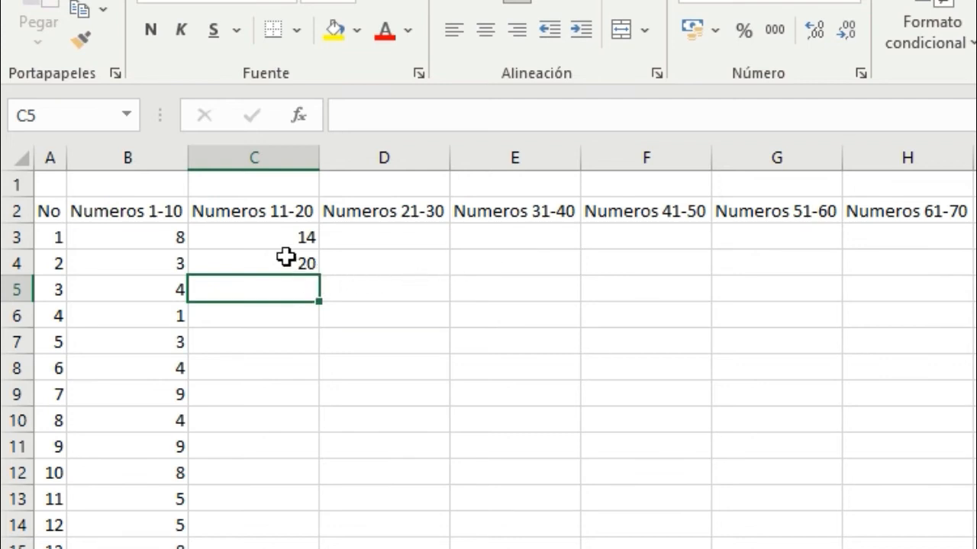
Enter the formula =ALEATORIO.ENTRE(11;20) in C5
text(=ale)
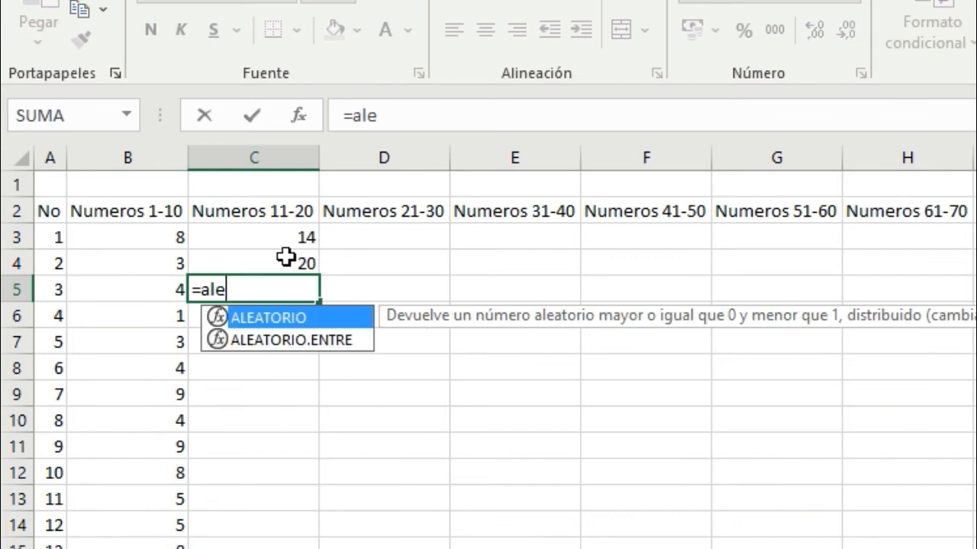
click(333, 340)
double_click(333, 341)
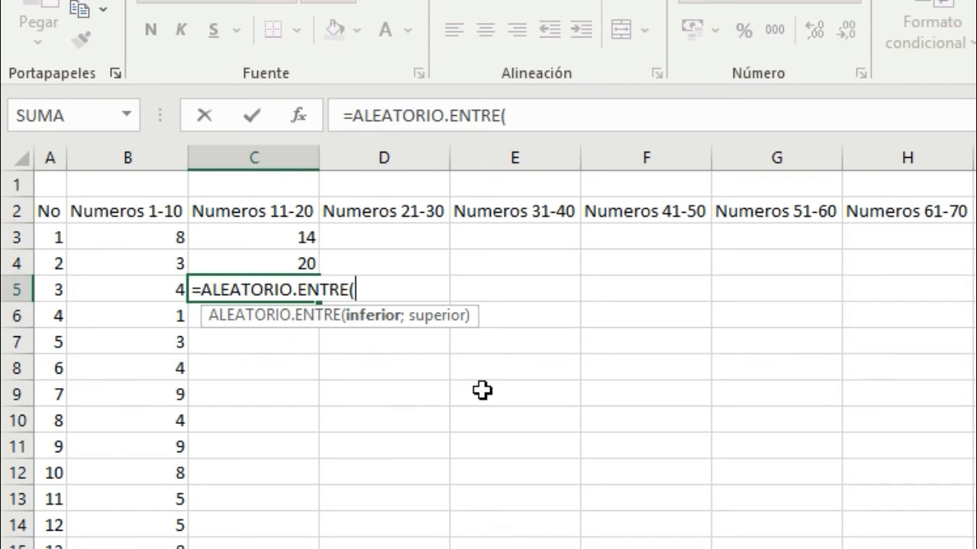
text(11;)
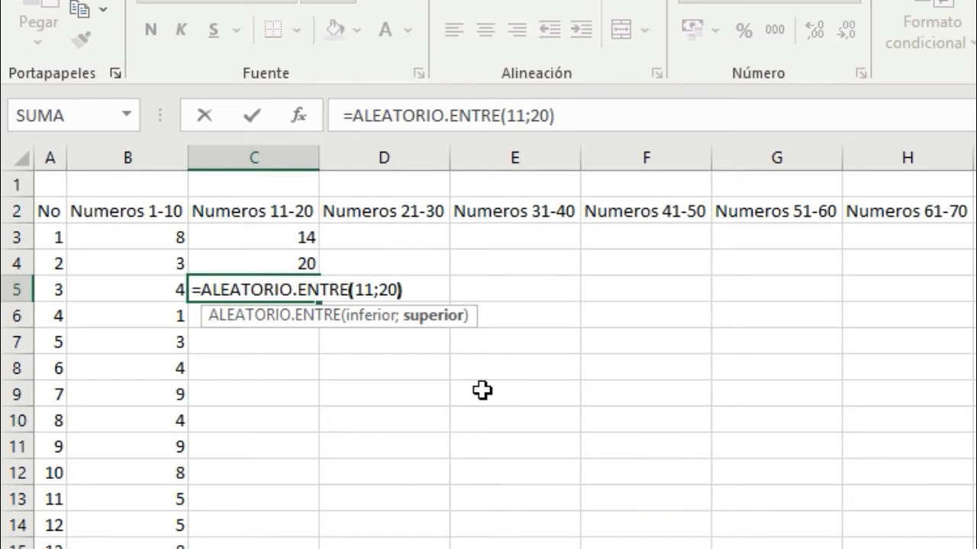
text(20))
key(Return)
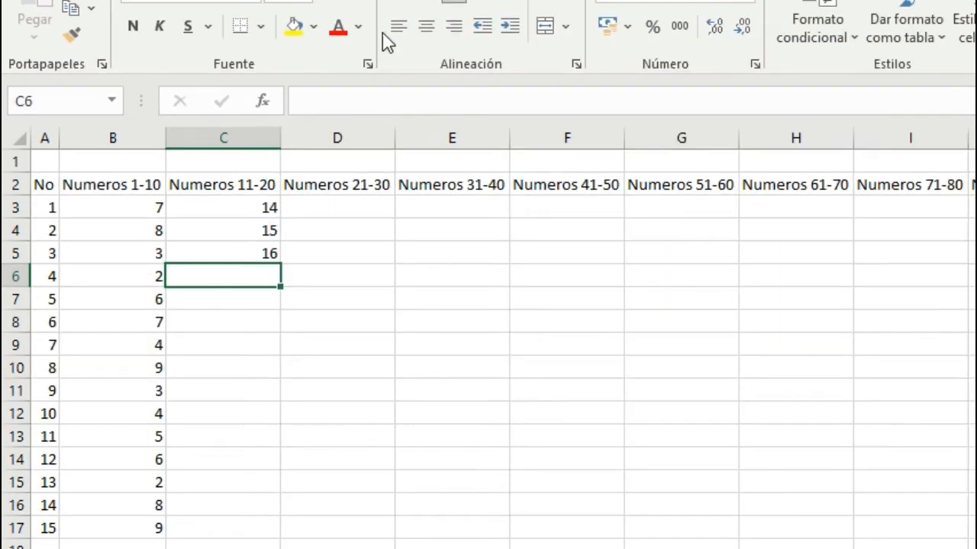
Fill the random-number formulas from C3:C5 down column C through row 17
click(249, 255)
drag(263, 253, 252, 201)
drag(285, 264, 274, 538)
click(370, 381)
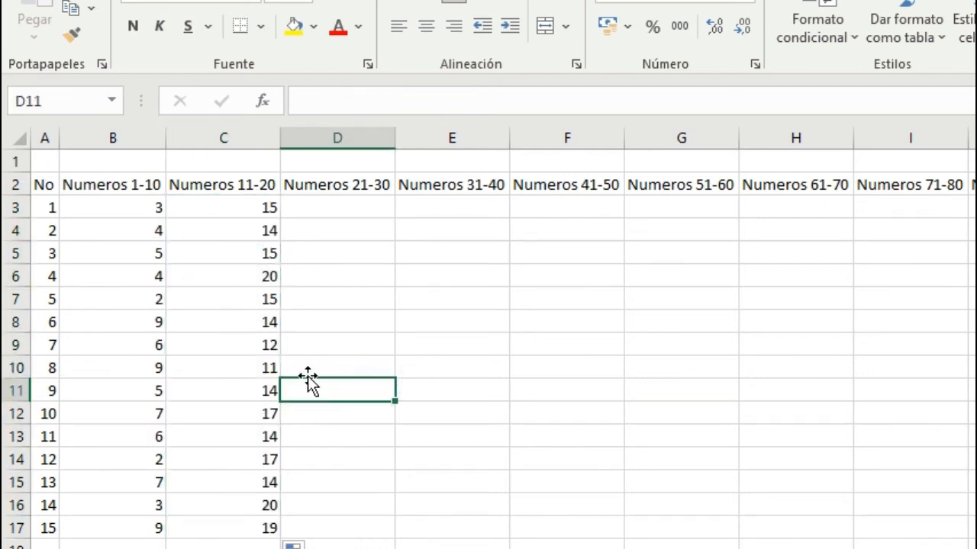
Enter the formula =ALEATORIO.ENTRE(21;30) in D3 under "Numeros 21-30"
click(359, 209)
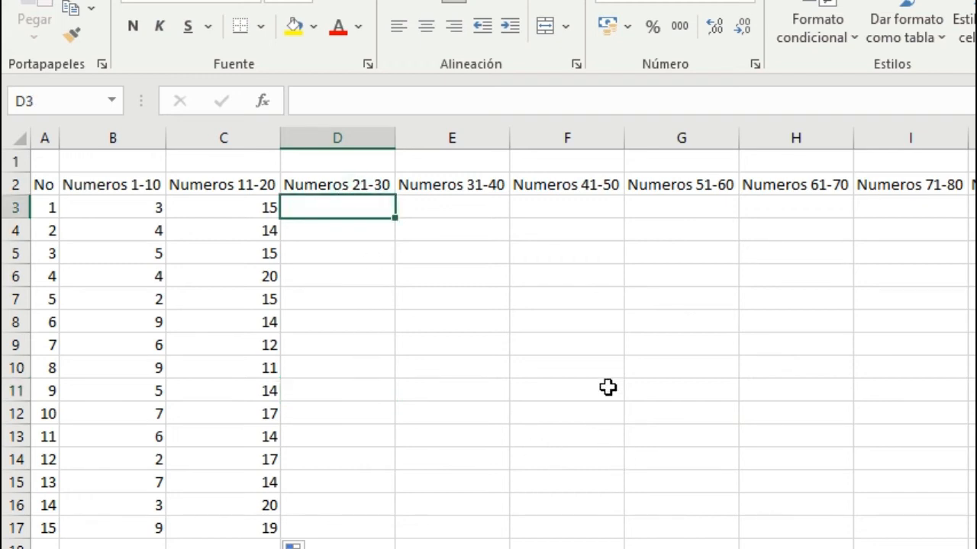
text(=ale)
double_click(419, 254)
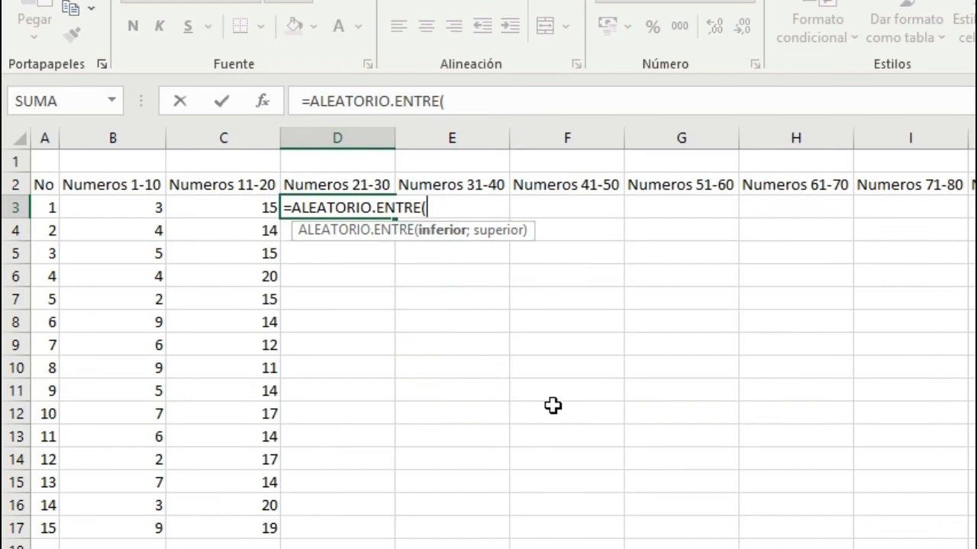
text(21;30))
key(Return)
Enter =ALEATORIO.ENTRE(21;30) in D4 and fill it down column D through row 17
text(=ale)
double_click(382, 272)
text(21;30))
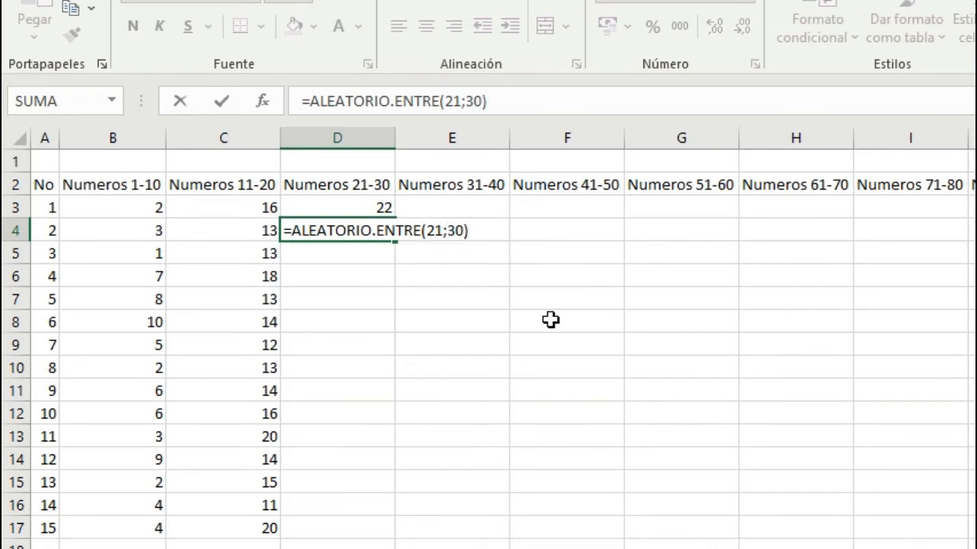
key(Return)
click(354, 224)
drag(394, 240, 392, 532)
click(461, 390)
Enter the formula =ALEATORIO.ENTRE(31;40) in E3 under "Numeros 31-40"
click(458, 208)
text(=)
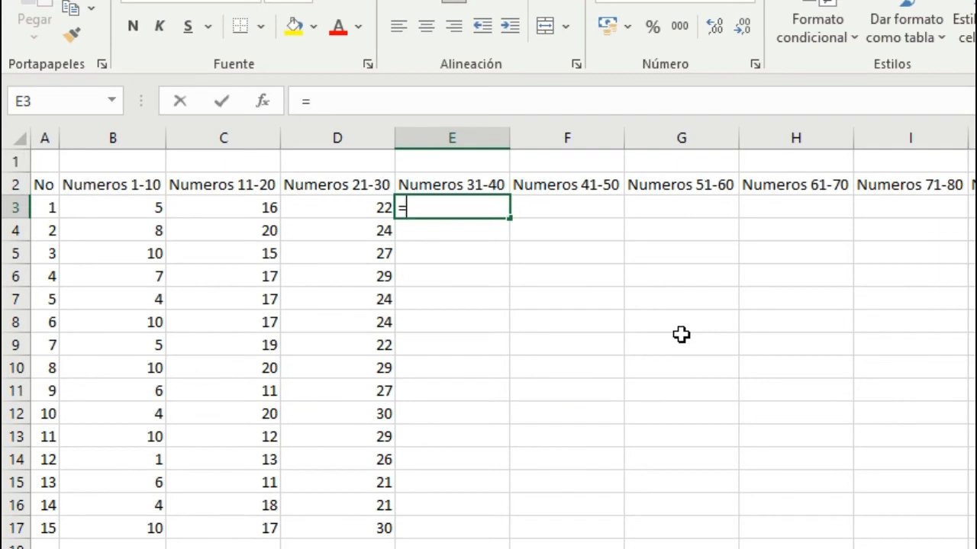
text(ale)
key(Down)
key(Tab)
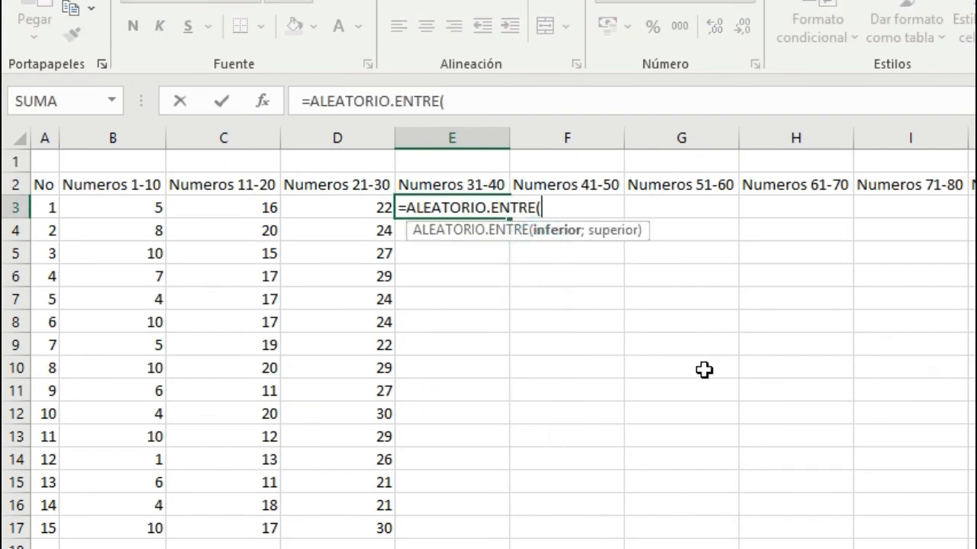
text(31;40))
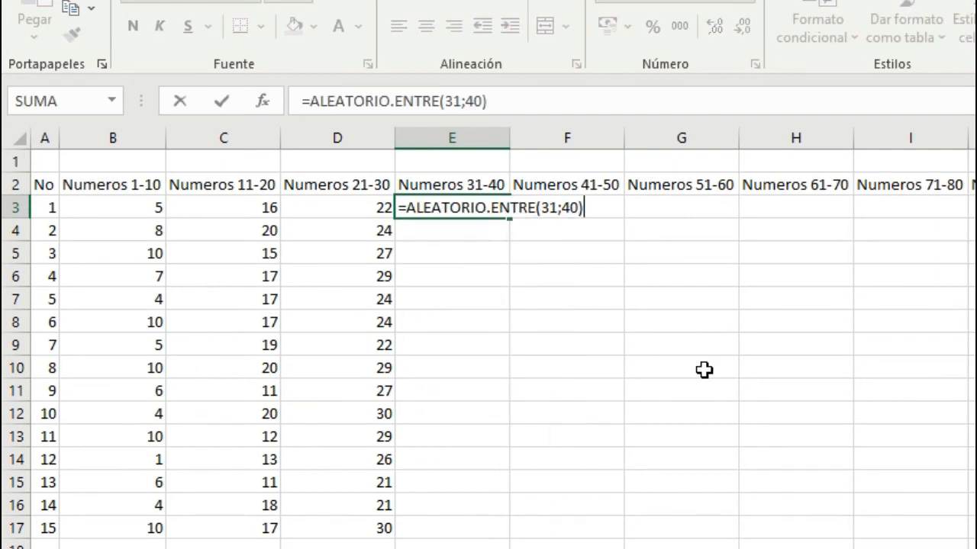
key(Return)
Enter the formula =ALEATORIO.ENTRE(31;40) in E4
text(=Ale)
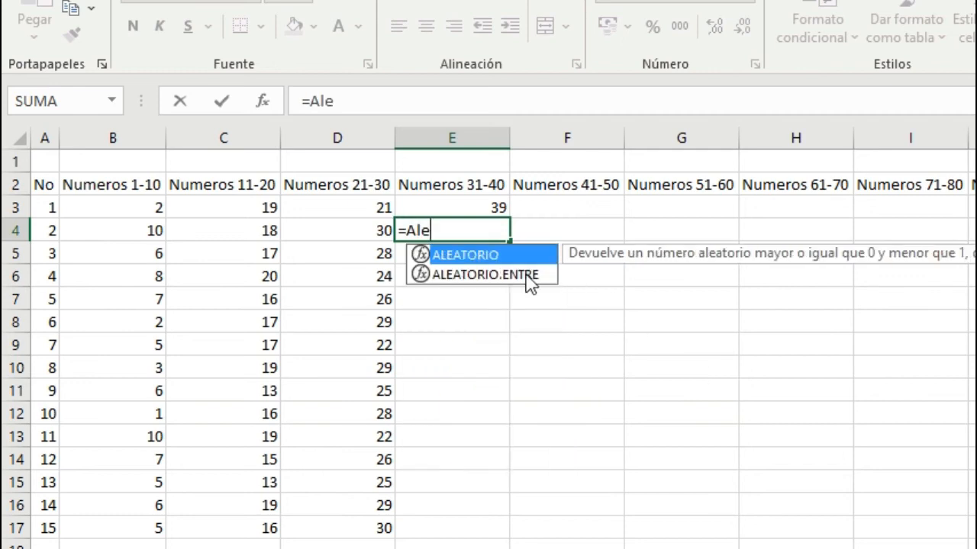
double_click(525, 276)
text(31;40))
key(Return)
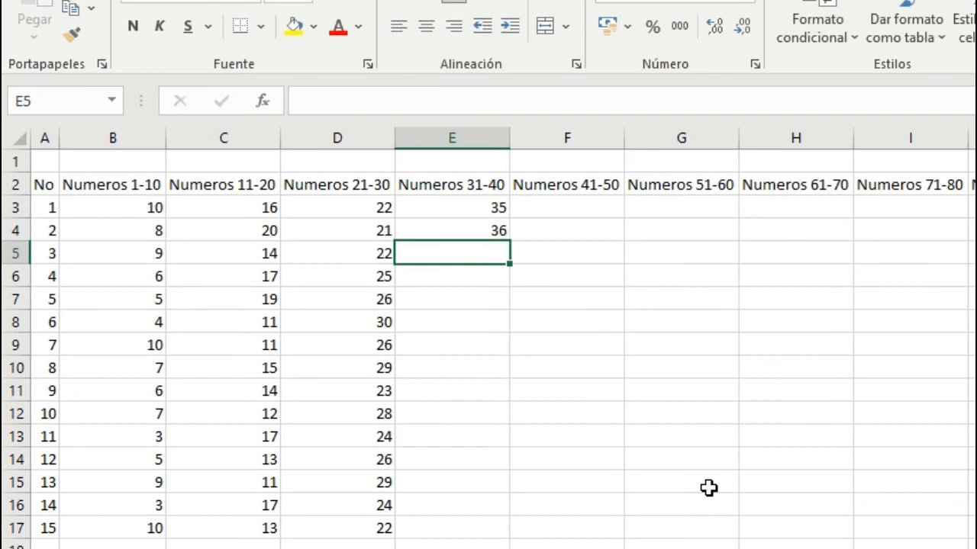
Enter =ALEATORIO.ENTRE(31;40) in E5 and fill it down column E through row 17
text(=Al)
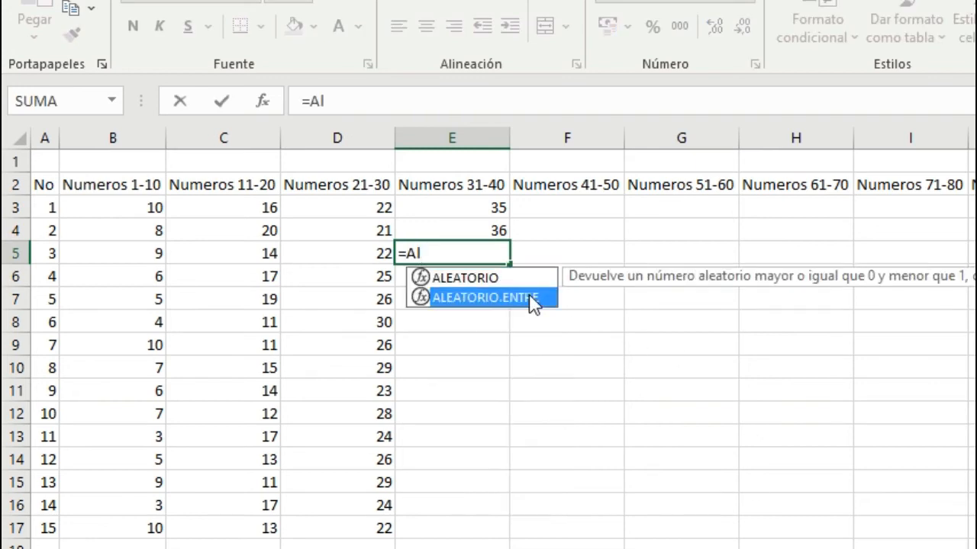
double_click(529, 300)
text(31;40))
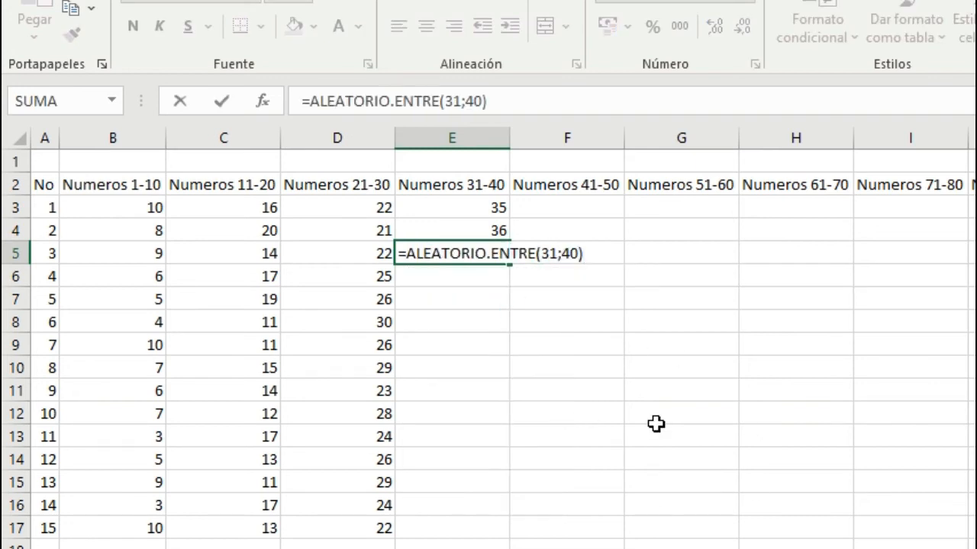
key(Return)
click(477, 249)
drag(508, 264, 506, 532)
Enter the formula =ALEATORIO.ENTRE(41;50) in F3 under "Numeros 41-50"
click(562, 209)
text(=añe)
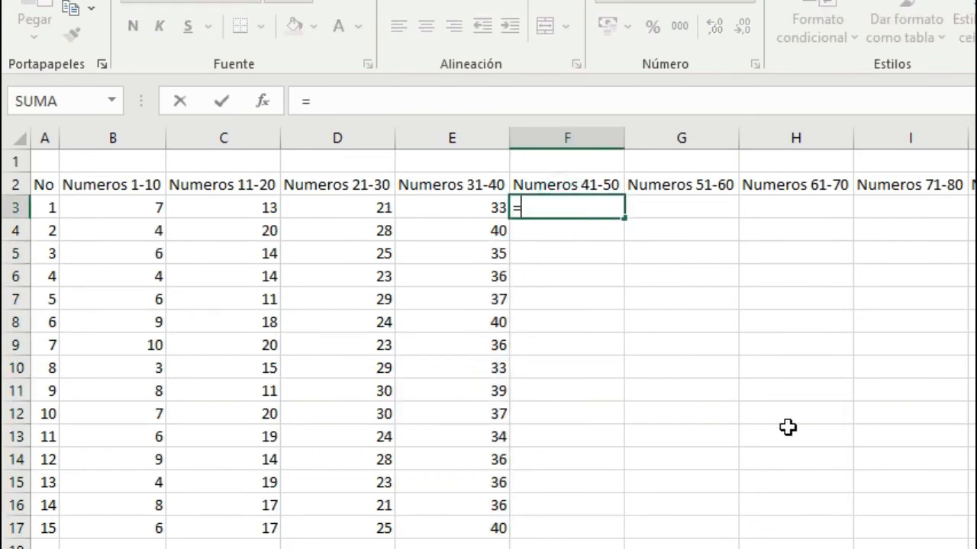
key(BackSpace)
key(BackSpace)
text(le)
double_click(641, 252)
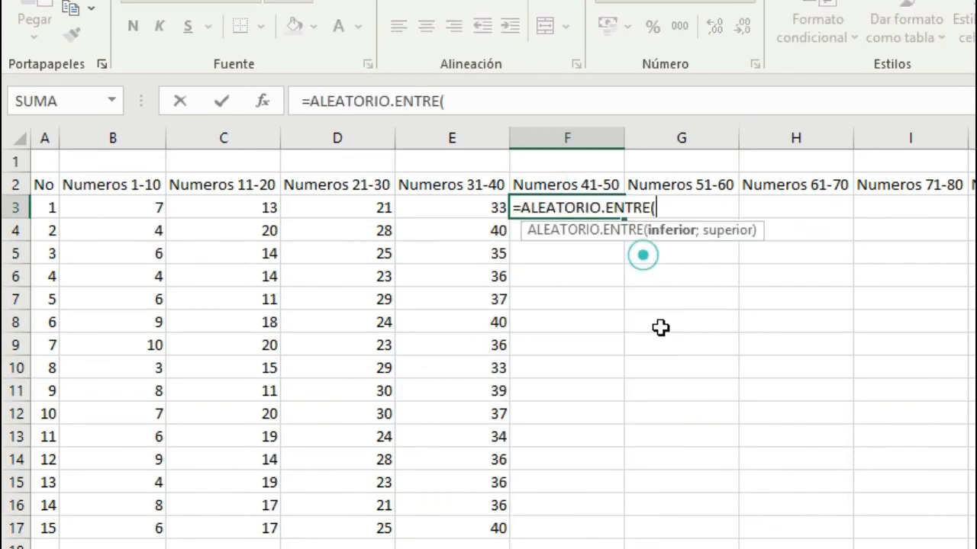
text(41;50))
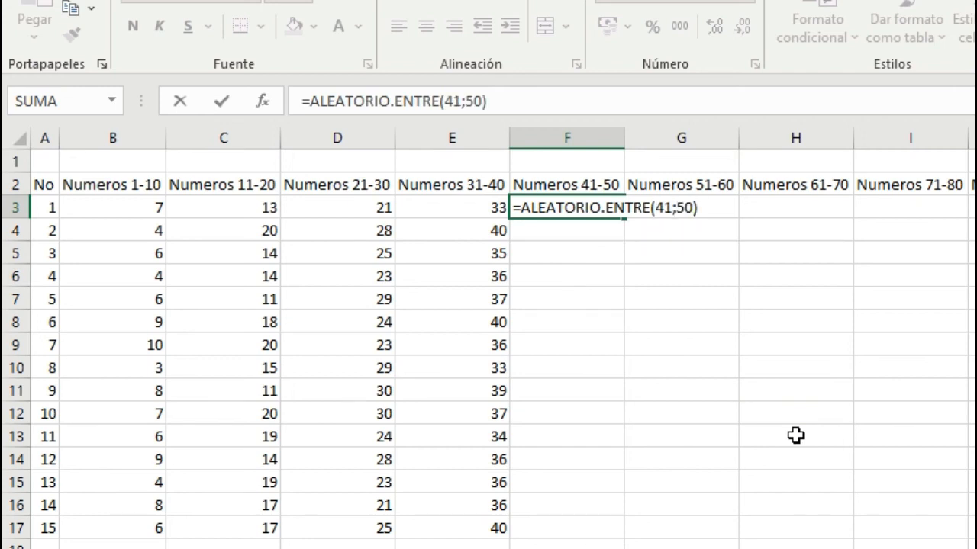
key(Return)
Enter =ALEATORIO.ENTRE(41;50) in F4 and fill it down column F through row 17
text(=ale)
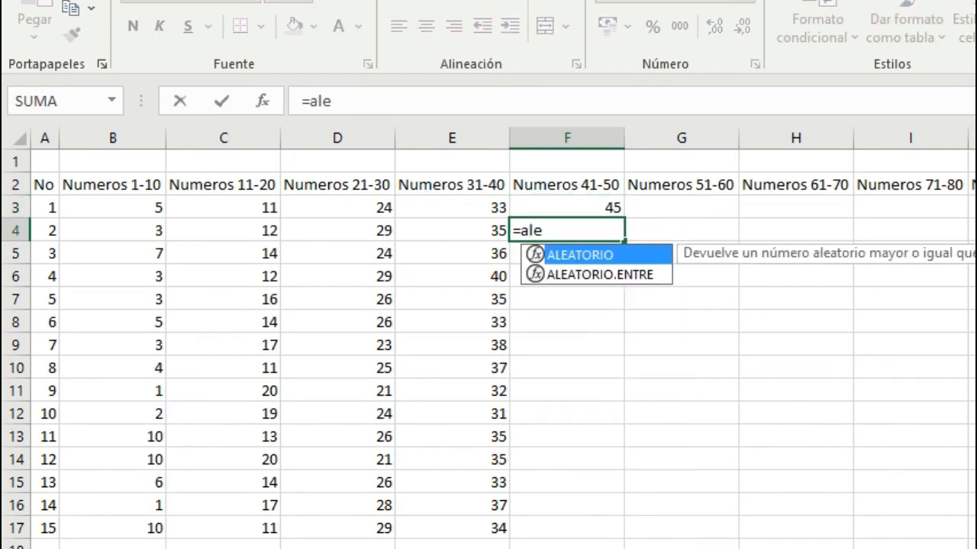
double_click(620, 275)
text(41;50))
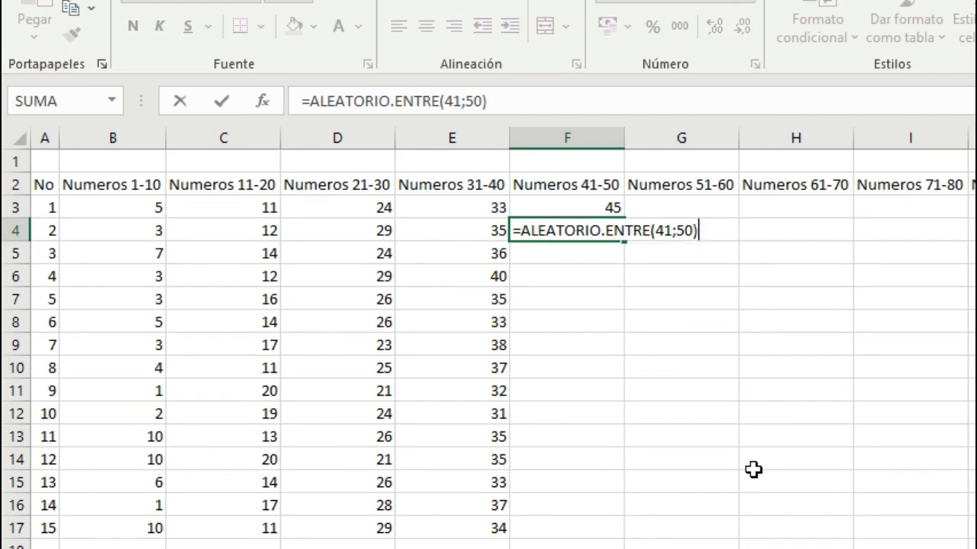
key(Return)
click(611, 232)
drag(623, 241, 622, 537)
Enter the formula =ALEATORIO.ENTRE(51;60) in G3 under "Numeros 51-60"
click(676, 207)
text(=ale)
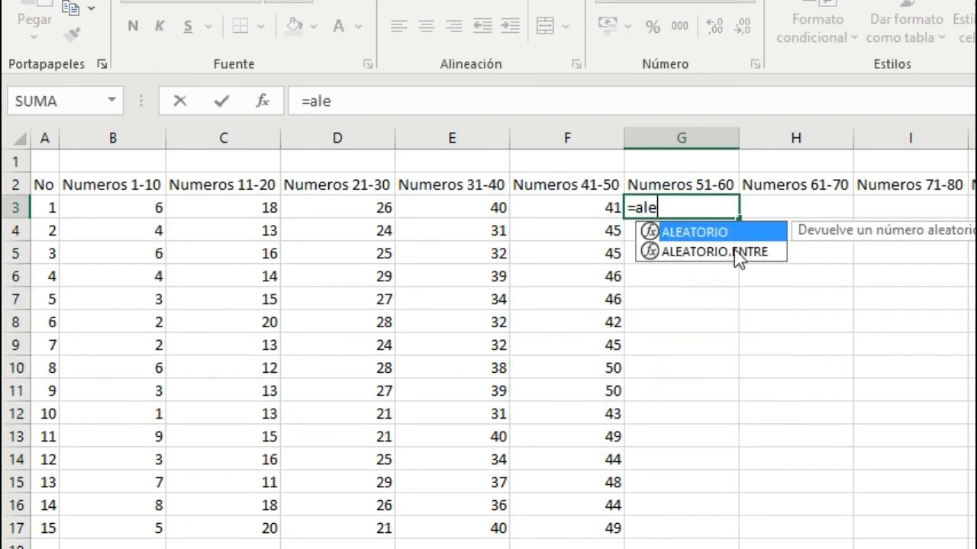
double_click(676, 252)
text(51;60))
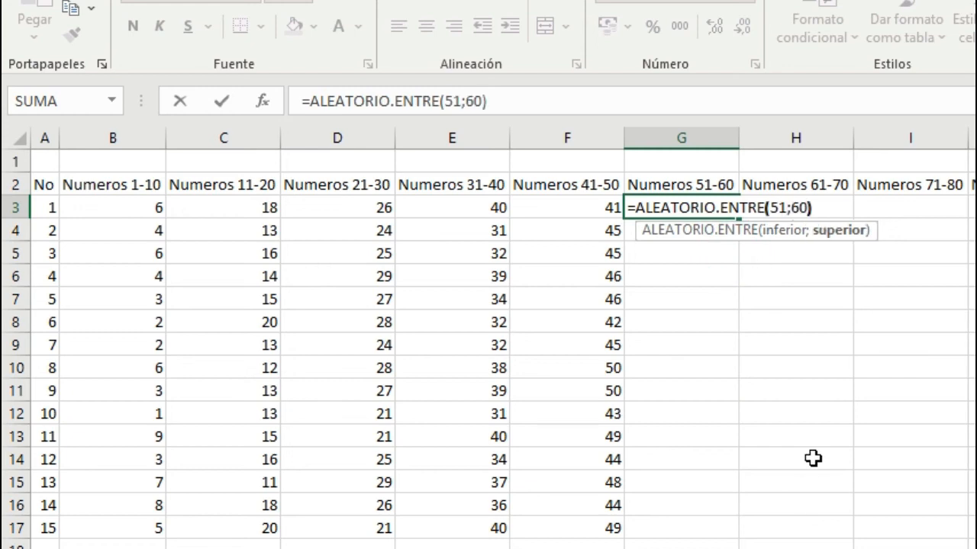
key(Return)
Enter =ALEATORIO.ENTRE(51;60) in G4 and fill it down column G through row 17
text(=ale)
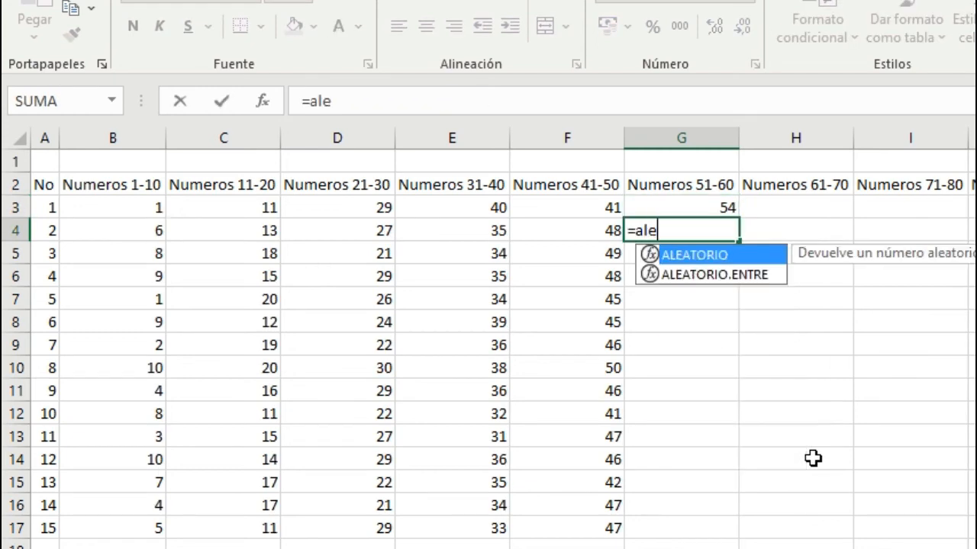
double_click(739, 279)
text(51;60))
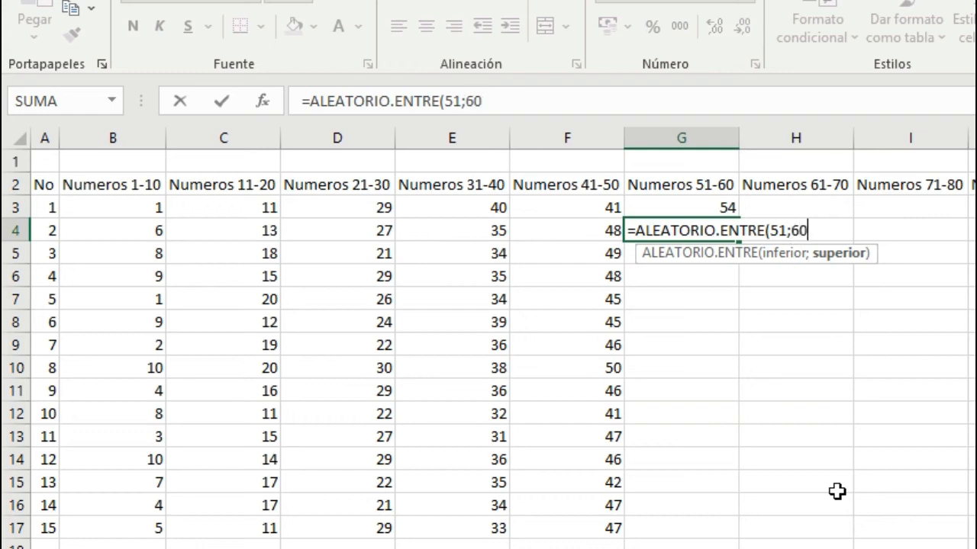
key(Return)
click(707, 230)
drag(739, 241, 731, 530)
Enter the formula =ALEATORIO.ENTRE(61;70) in H3 under "Numeros 61-70"
click(813, 205)
text(=ale)
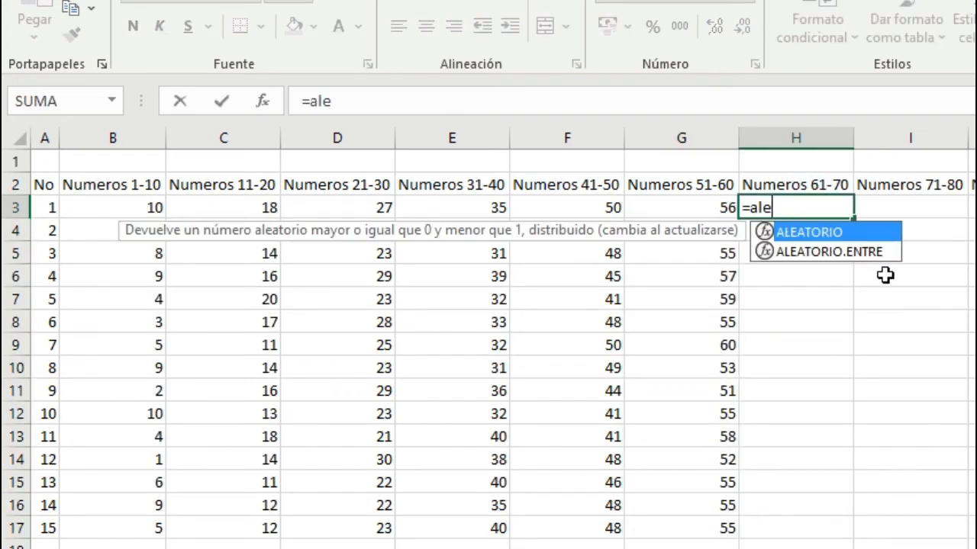
double_click(855, 252)
text(61;7)
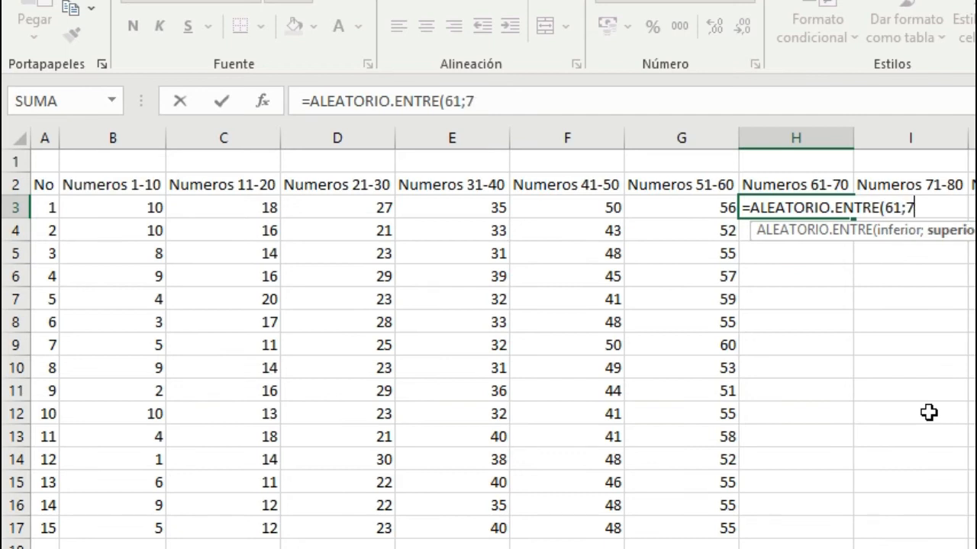
text(0))
key(Return)
Enter =ALEATORIO.ENTRE(61;70) in H4 and fill it down column H through row 17
text(=ale)
double_click(854, 273)
text(61;70))
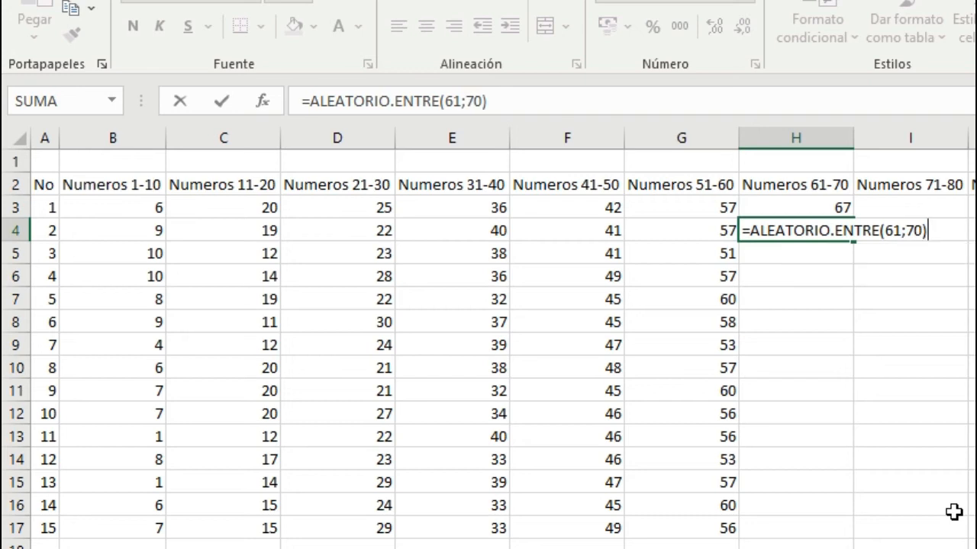
key(Return)
click(831, 231)
drag(852, 241, 853, 536)
Enter the formula =ALEATORIO.ENTRE(71;80) in I3 under "Numeros 71-80"
click(910, 208)
text(=ale)
double_click(973, 252)
text(71;80))
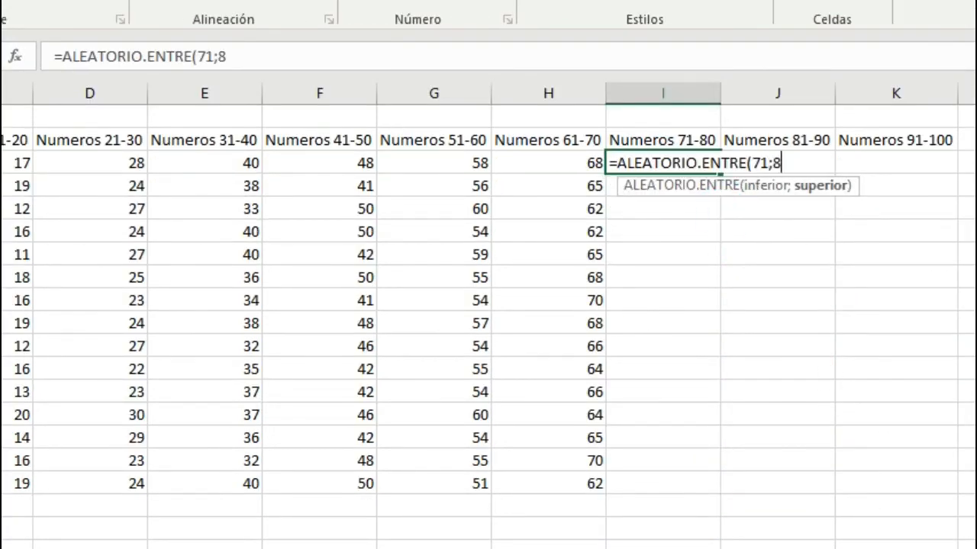
key(Return)
Enter =ALEATORIO.ENTRE(71;80) in I4 and fill it down column I through row 17
text(Ale=al)
double_click(702, 237)
text(71;80))
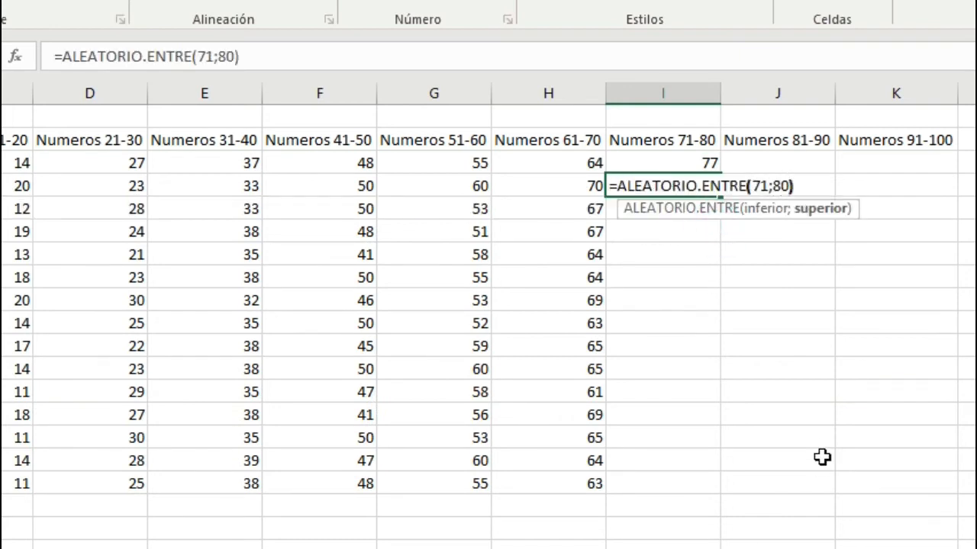
key(Return)
click(719, 191)
double_click(720, 197)
Enter a random-number formula in J3 under "Numeros 81-90" using ALEATORIO.ENTRE with limits 81 and 90
click(806, 159)
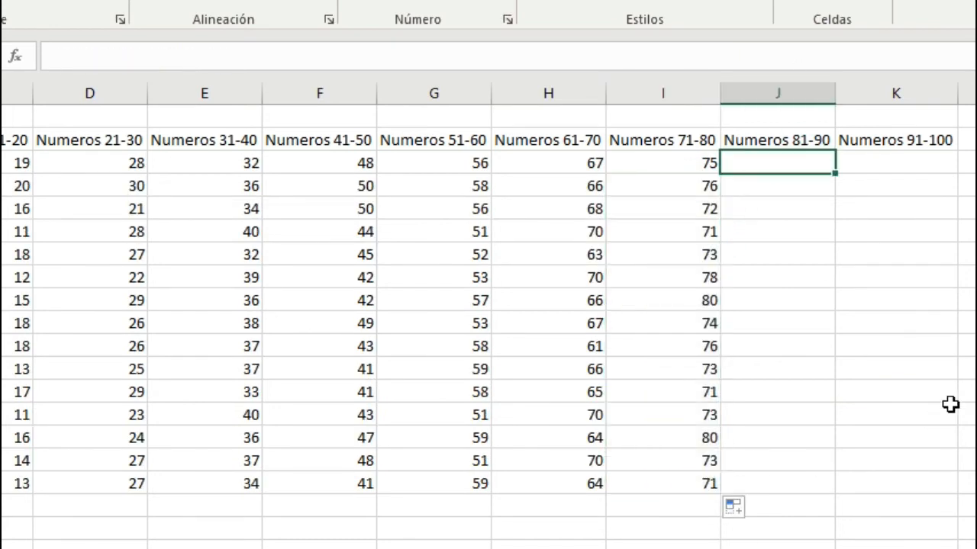
text(=ale)
double_click(844, 207)
text(81;90)
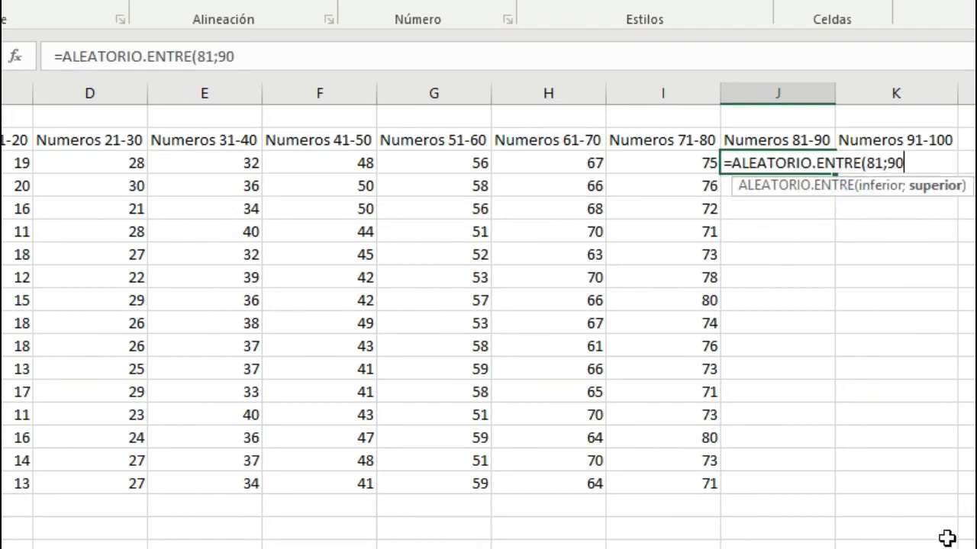
key(Return)
Enter =ALEATORIO.ENTRE(81;90) in J4 and fill it down column J through row 17
text(=ale)
double_click(839, 227)
text(81;90))
key(Return)
click(827, 187)
drag(829, 187, 844, 436)
Enter the formula =ALEATORIO.ENTRE(91;100) in K3 under "Numeros 91-100"
click(898, 163)
text(=al)
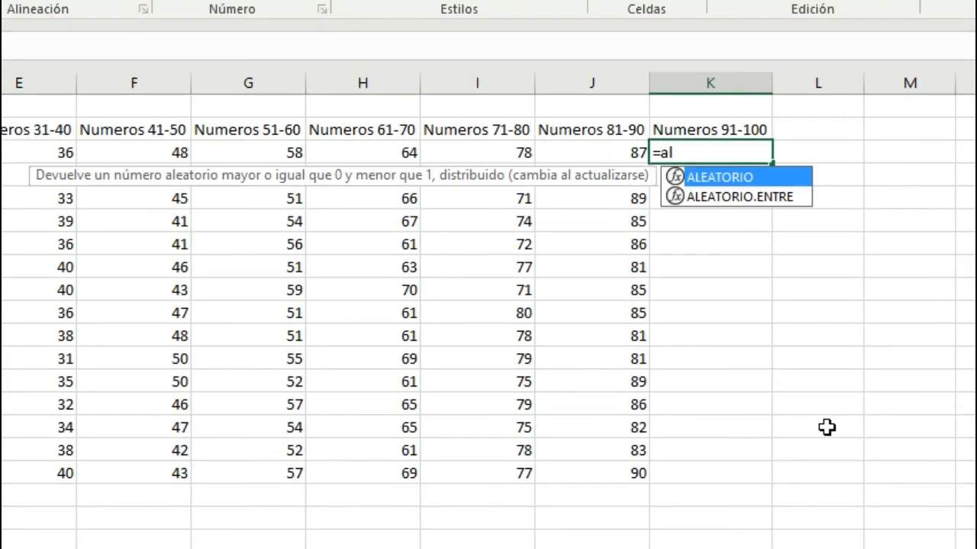
double_click(793, 197)
text(91;100))
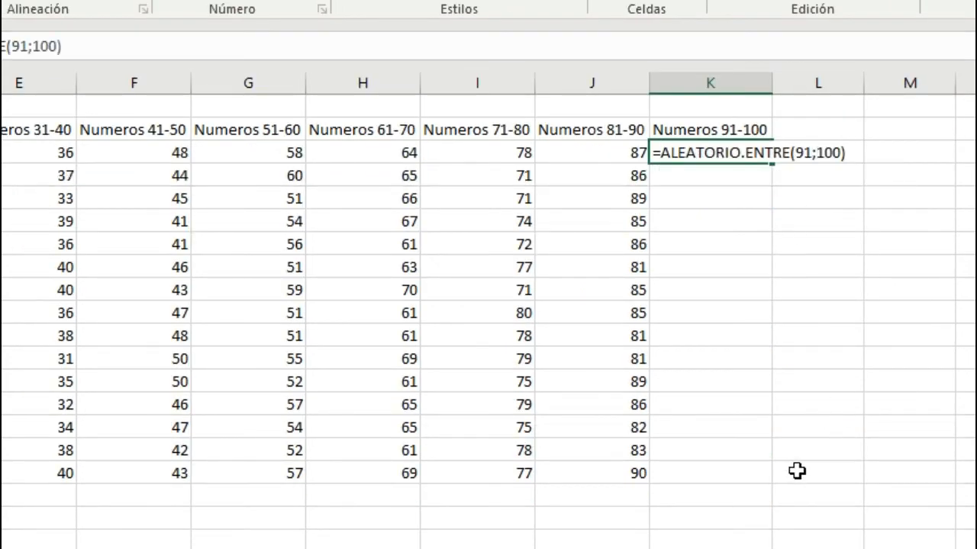
key(Return)
Enter =ALEATORIO.ENTRE(91;100) in K4 and fill it down column K through row 17
text(=al)
key(Down)
key(Tab)
text(91;100))
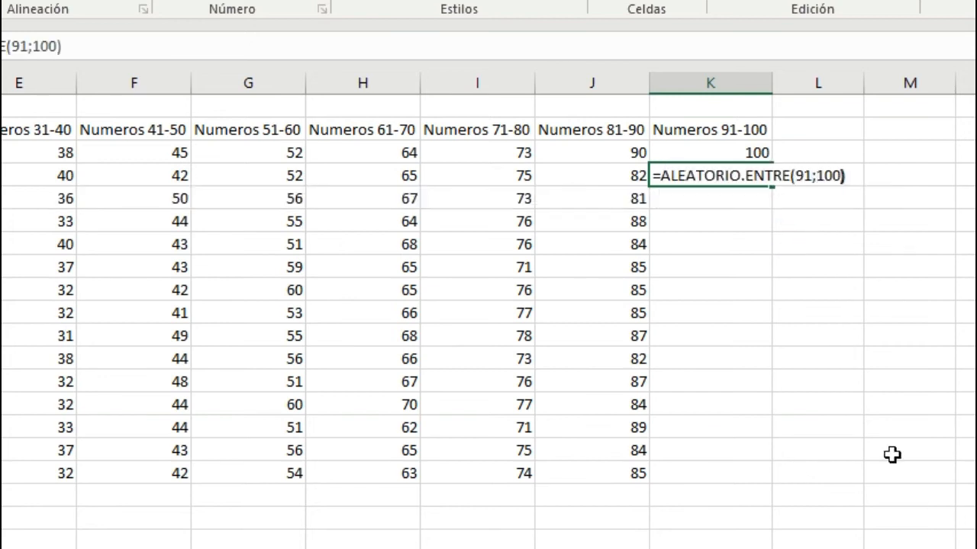
key(Return)
click(735, 175)
drag(771, 186, 754, 477)
drag(2, 153, 722, 473)
click(216, 316)
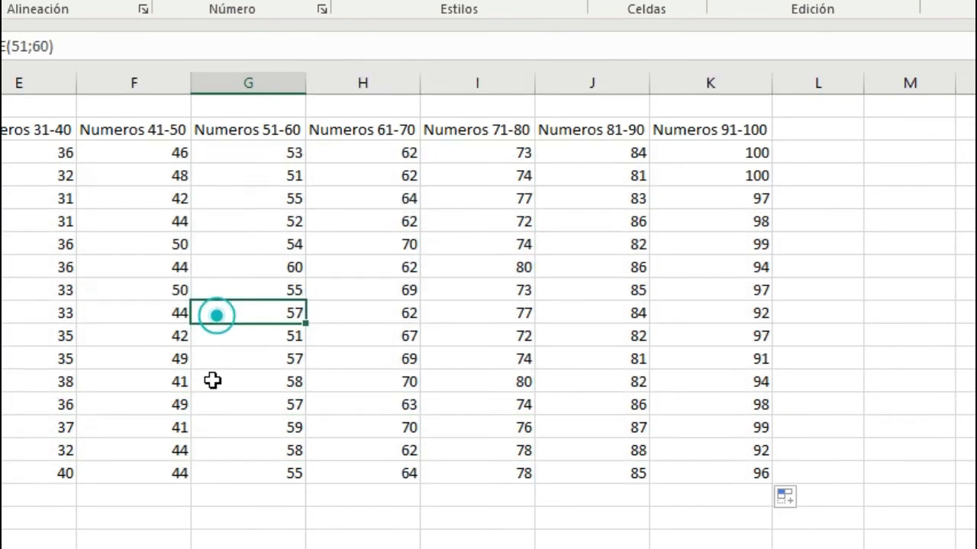
drag(1, 130, 718, 469)
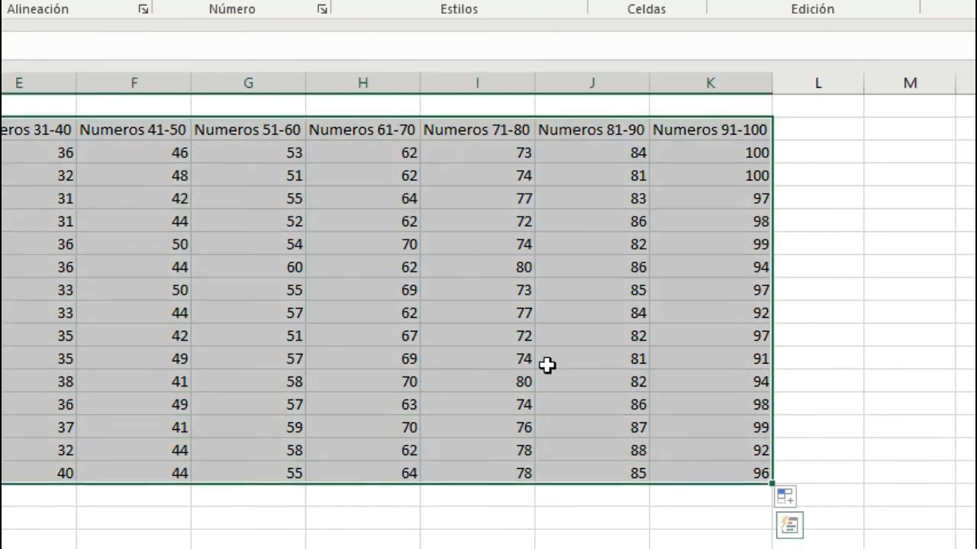
click(488, 341)
click(1, 152)
Replace the random formulas in B3:B17 with fixed numbers by copying the range and pasting it over itself as values
drag(102, 198, 102, 440)
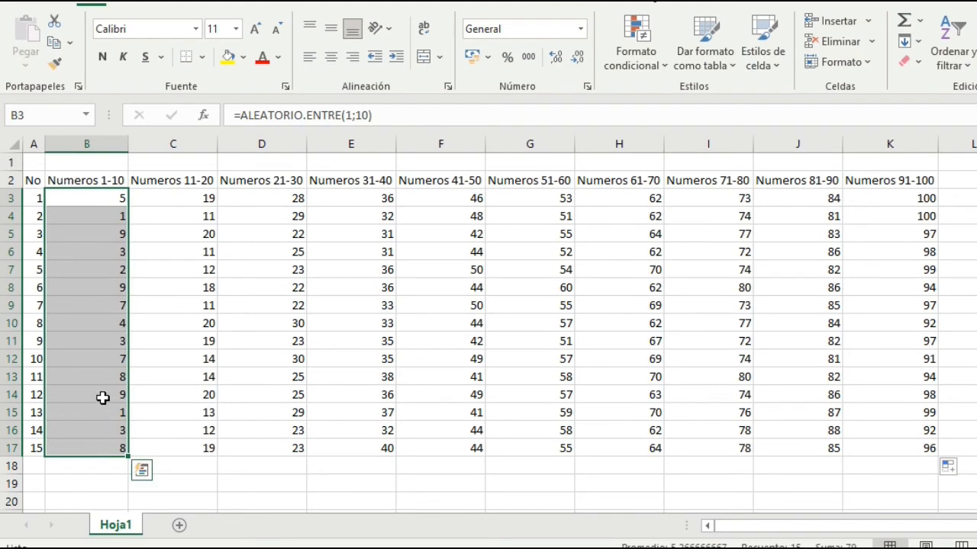
right_click(95, 244)
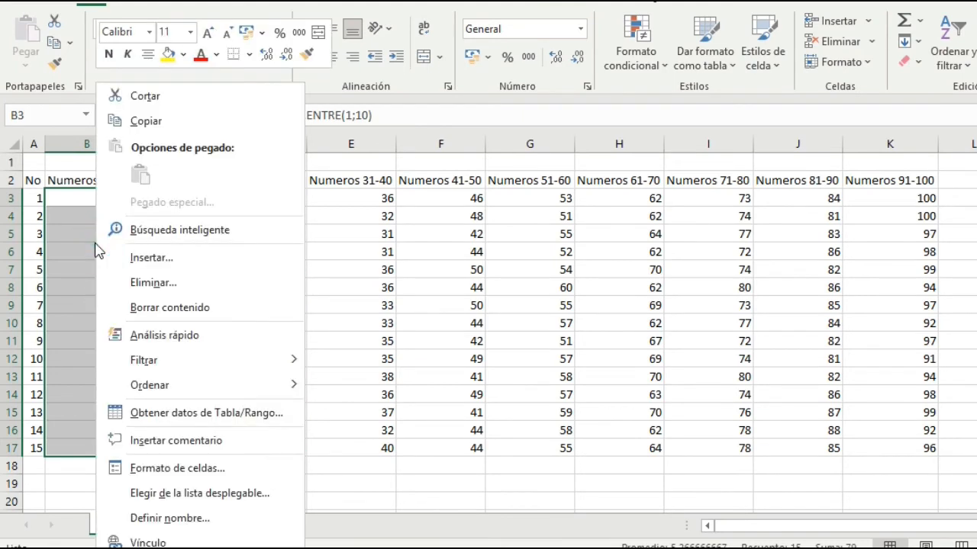
click(171, 125)
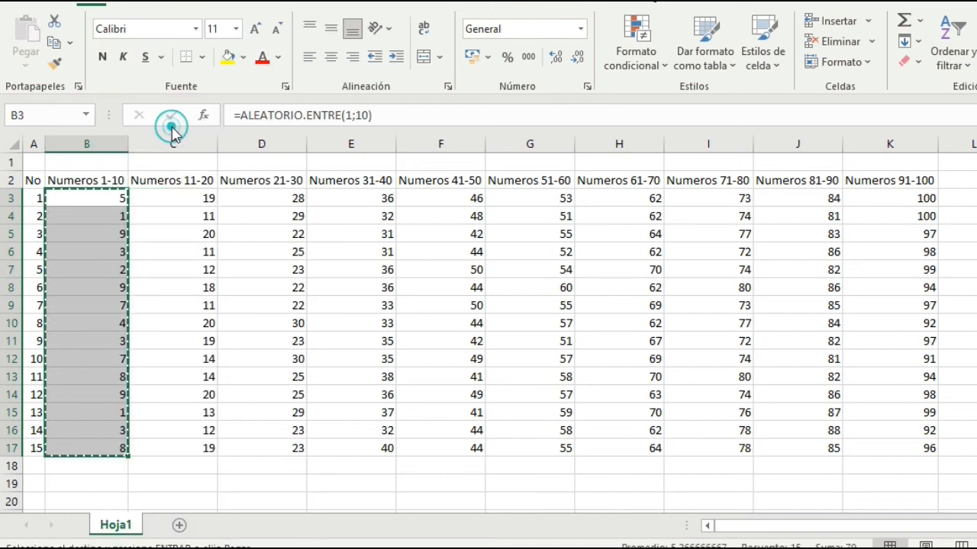
right_click(96, 197)
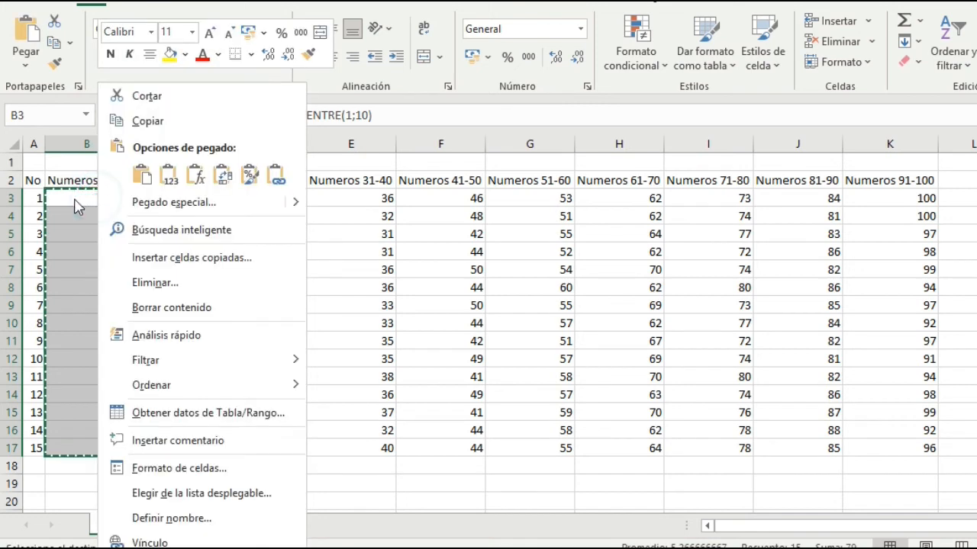
click(169, 177)
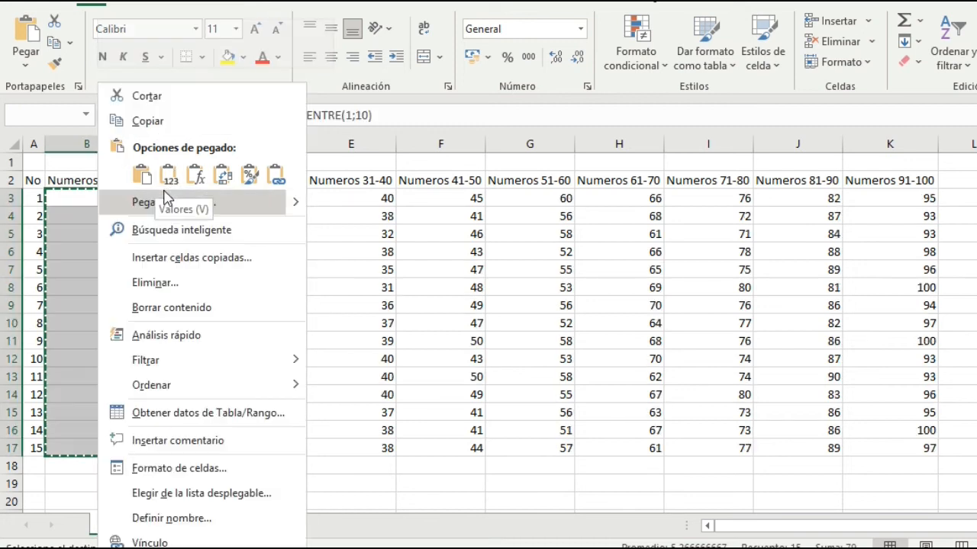
click(167, 183)
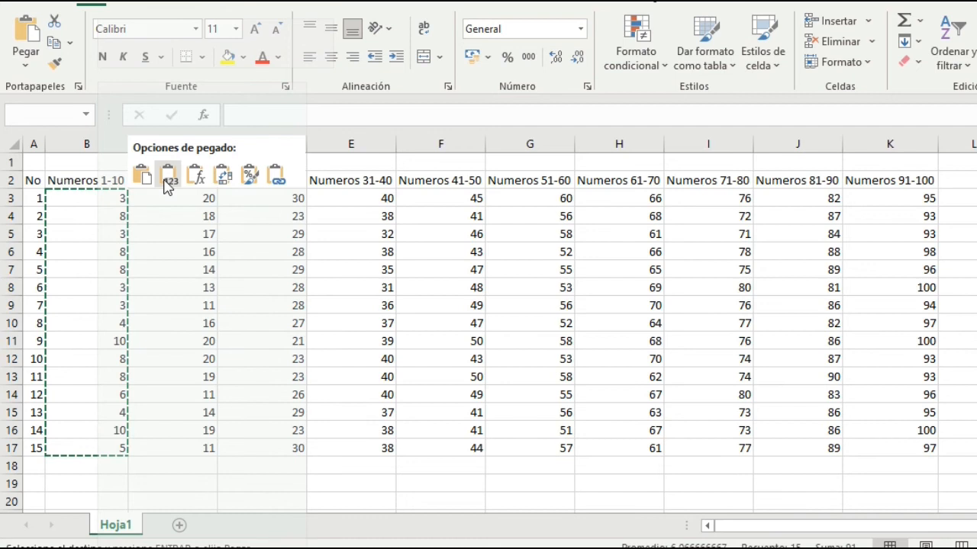
click(167, 183)
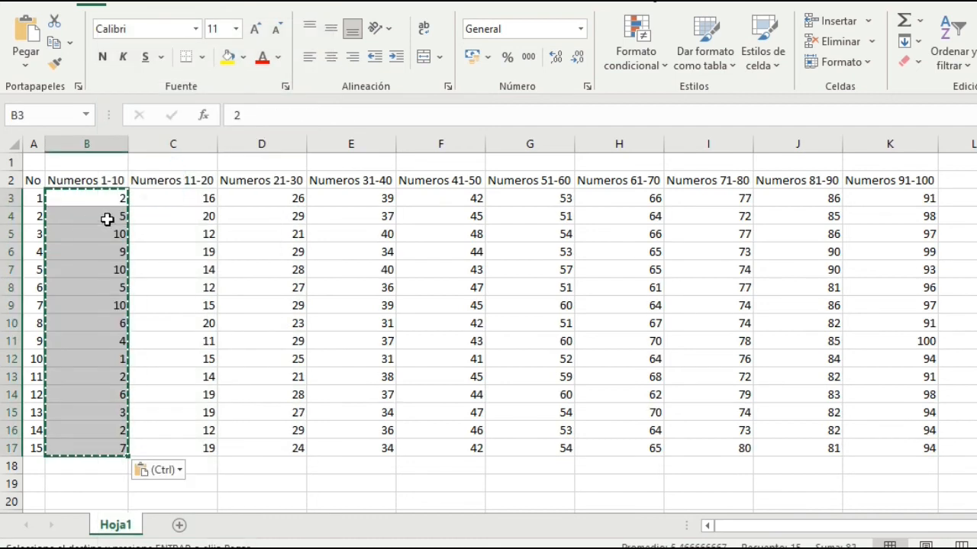
click(171, 257)
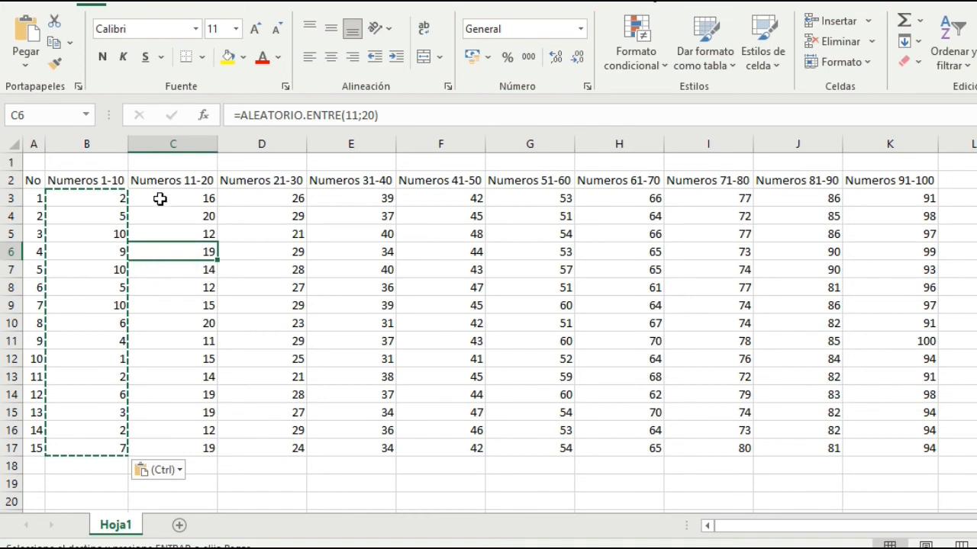
click(106, 201)
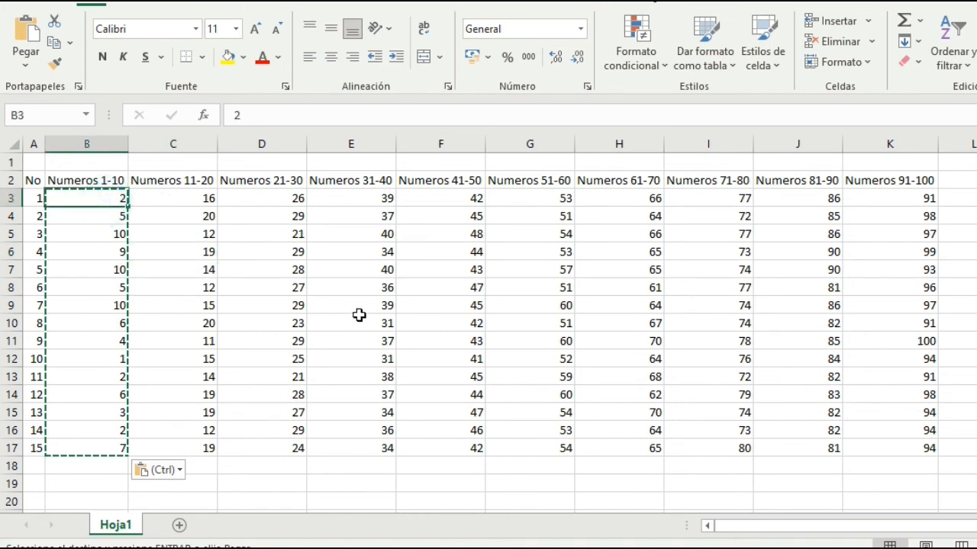
key(Escape)
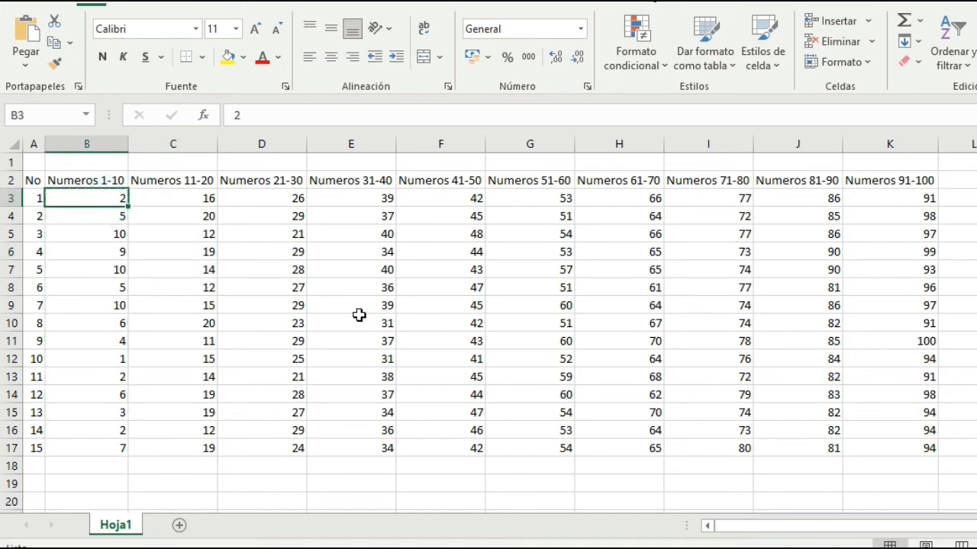
Clear the pasted number in B3 under "Numeros 1-10" and enter 3 in its place
key(Delete)
key(Down)
key(Up)
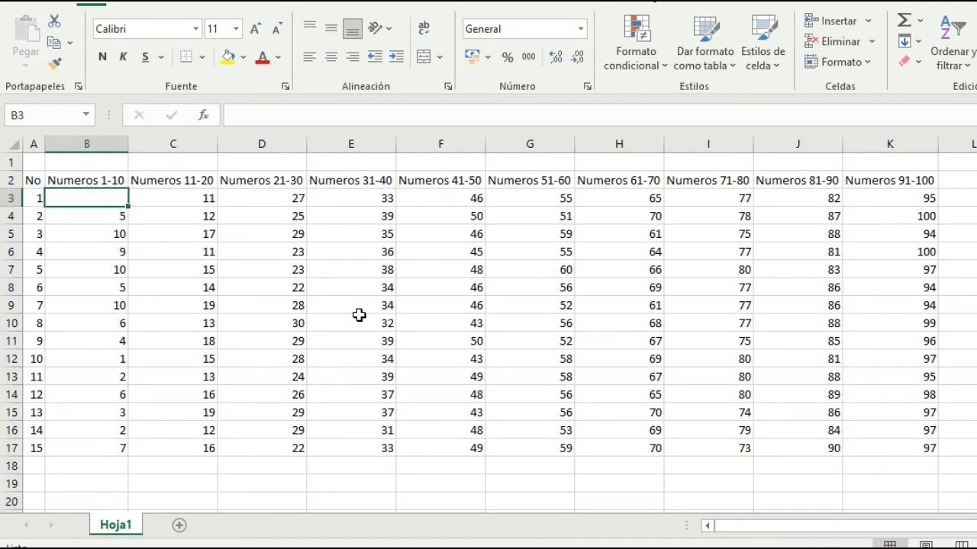
text(3)
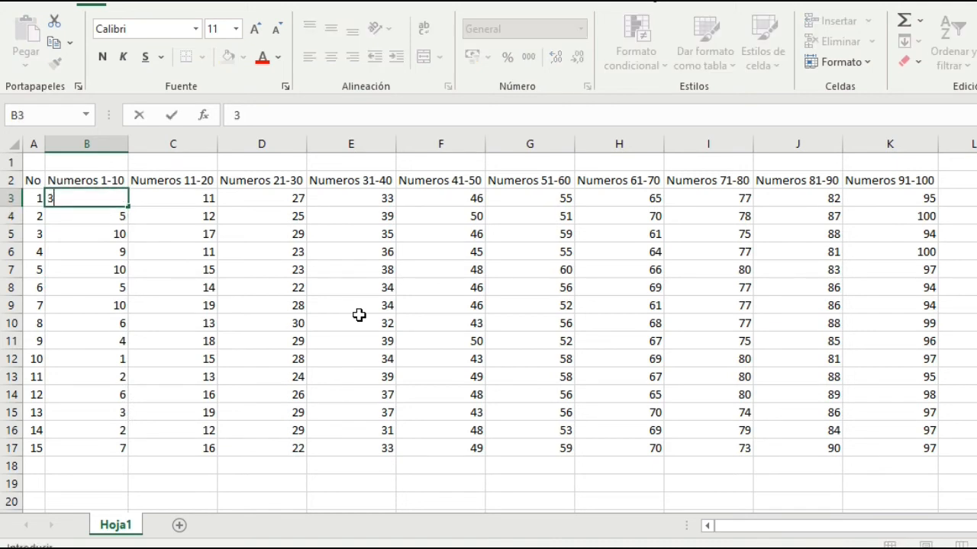
key(Return)
key(Right)
key(Up)
key(Down)
key(Up)
key(Left)
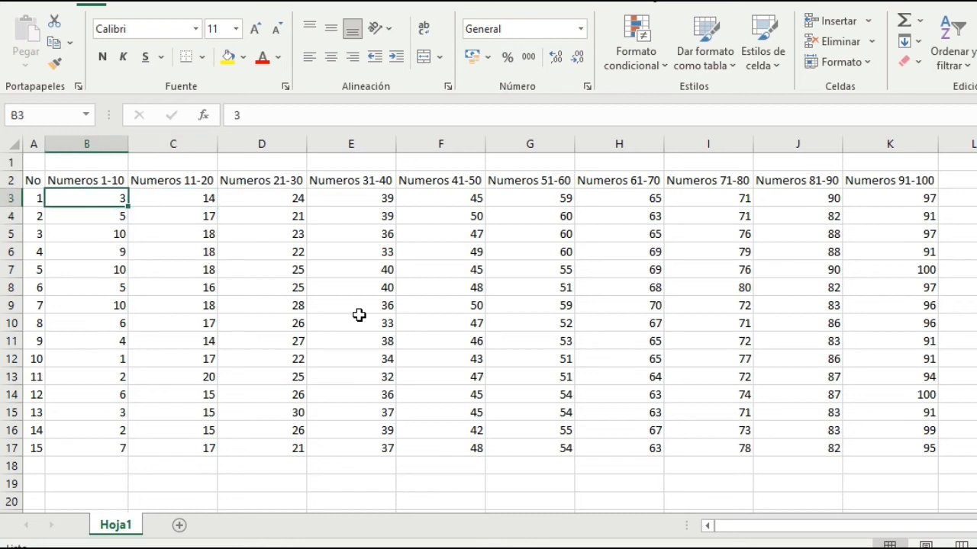
Set B3 back to 2 and return to the first number under "Numeros 11-20"
text(2)
key(Return)
key(Right)
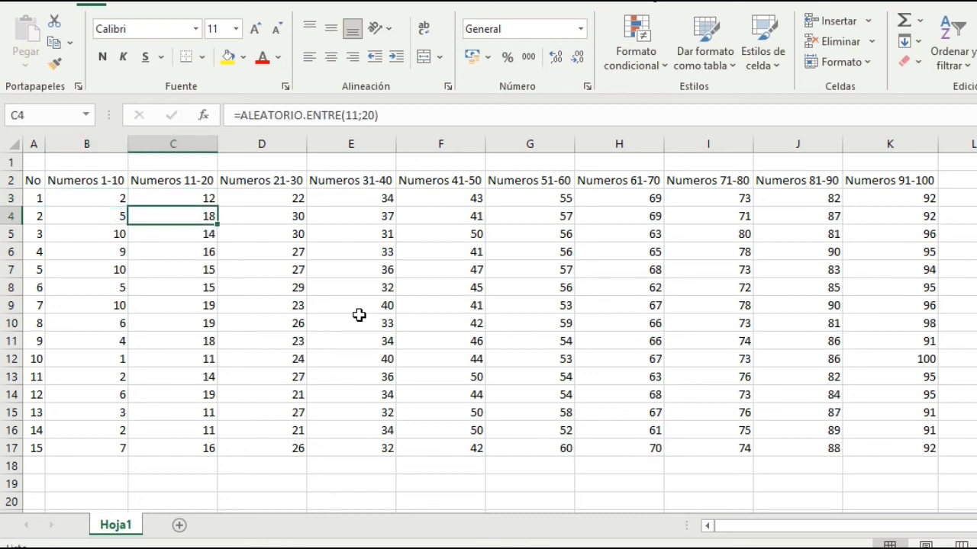
key(Up)
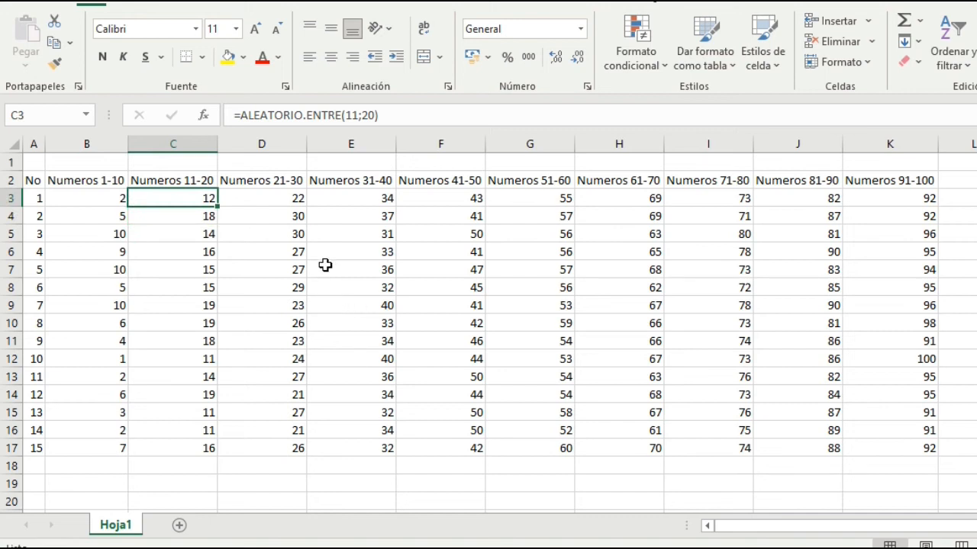
Copy C3:C17 under "Numeros 11-20" and paste it over the same cells as values only
drag(190, 197, 200, 446)
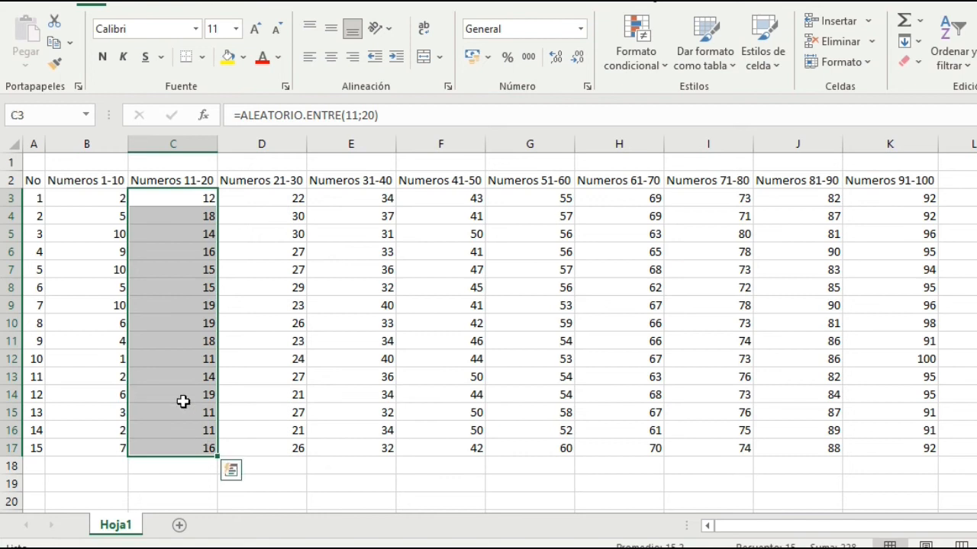
right_click(180, 319)
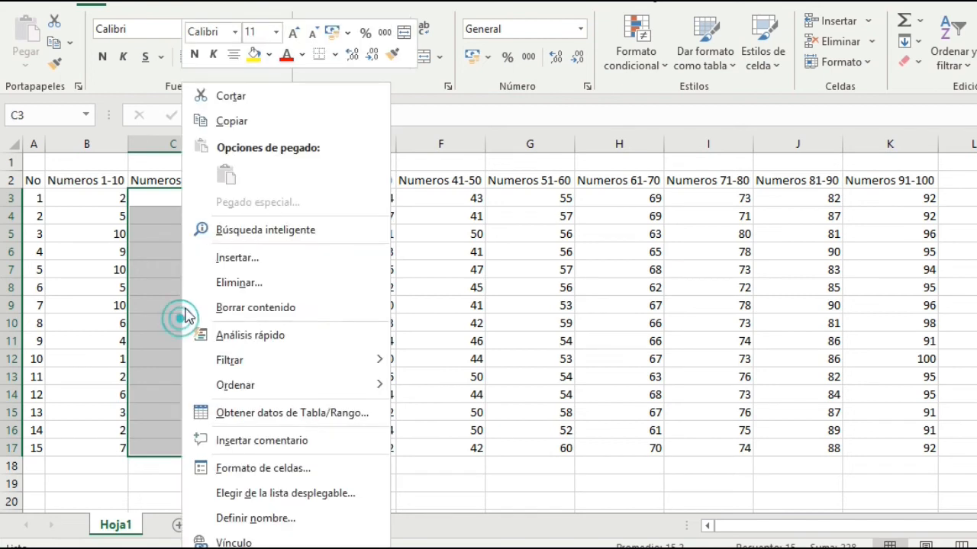
click(231, 121)
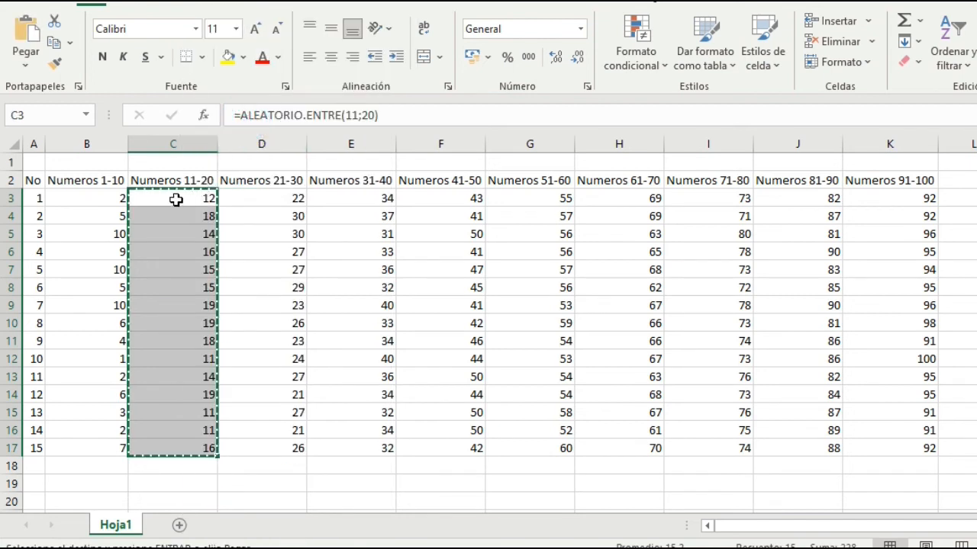
right_click(176, 199)
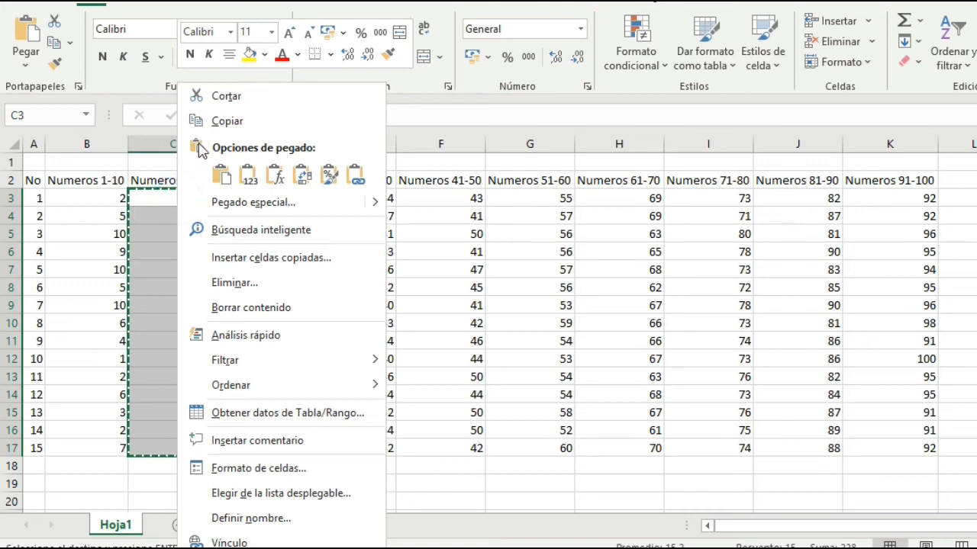
click(248, 176)
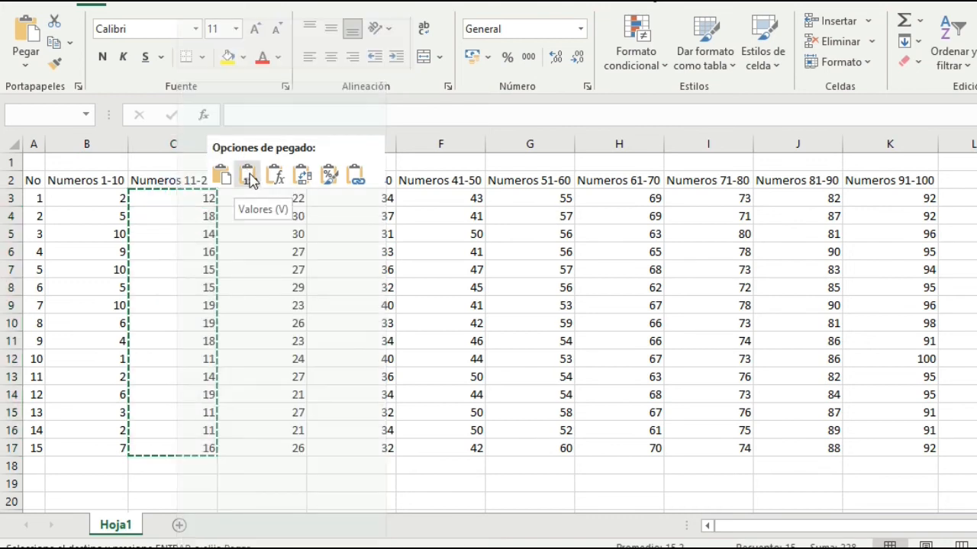
click(250, 177)
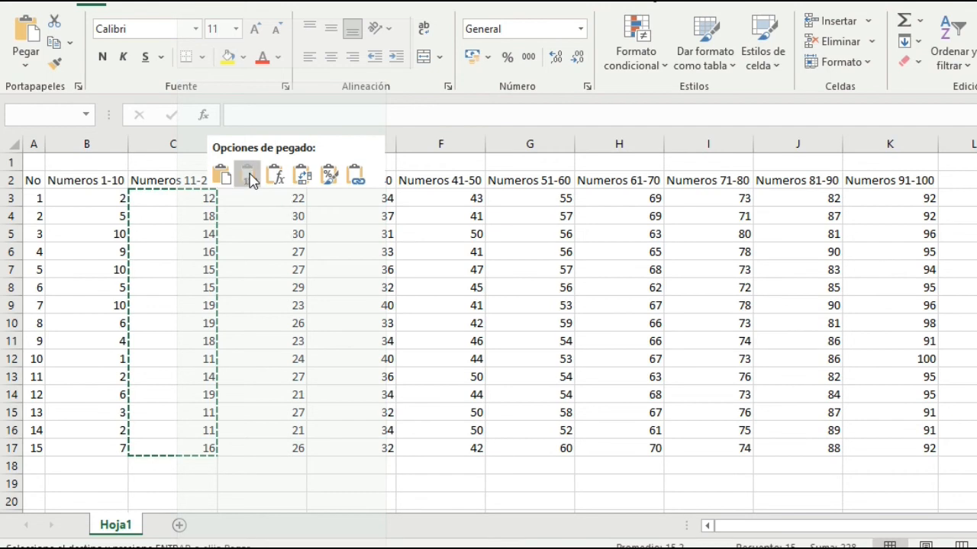
Copy D3:D17 under "Numeros 21-30" and paste it over the same cells as values only
drag(264, 195, 279, 455)
drag(280, 457, 279, 456)
right_click(248, 261)
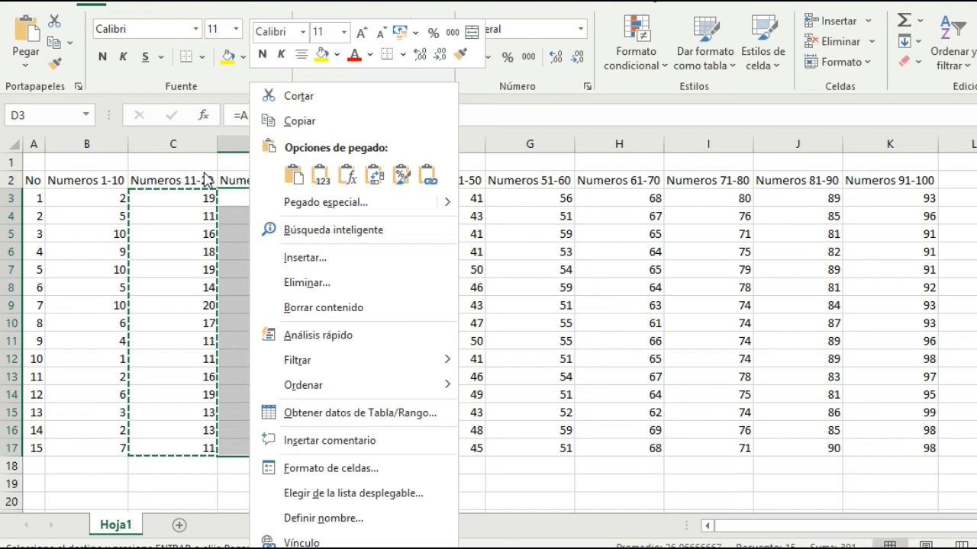
click(325, 123)
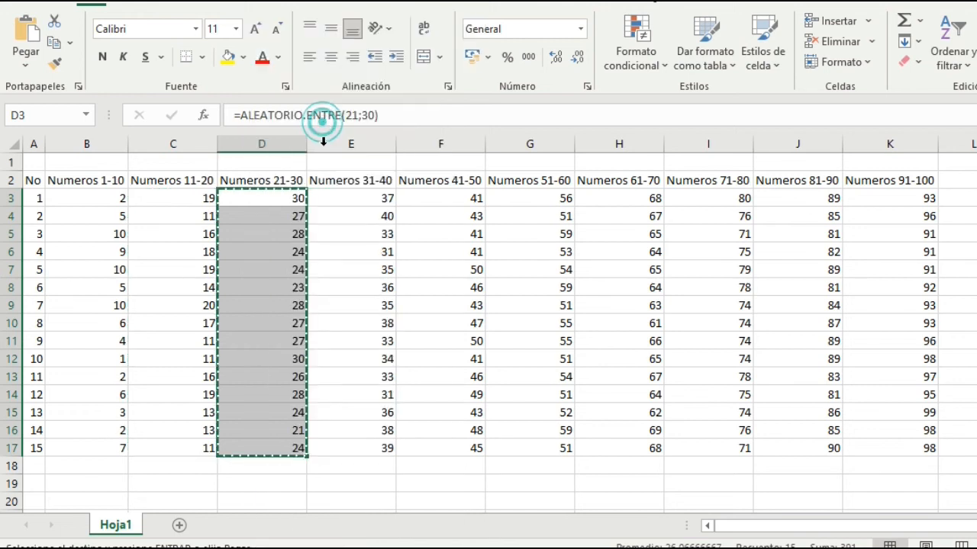
right_click(253, 200)
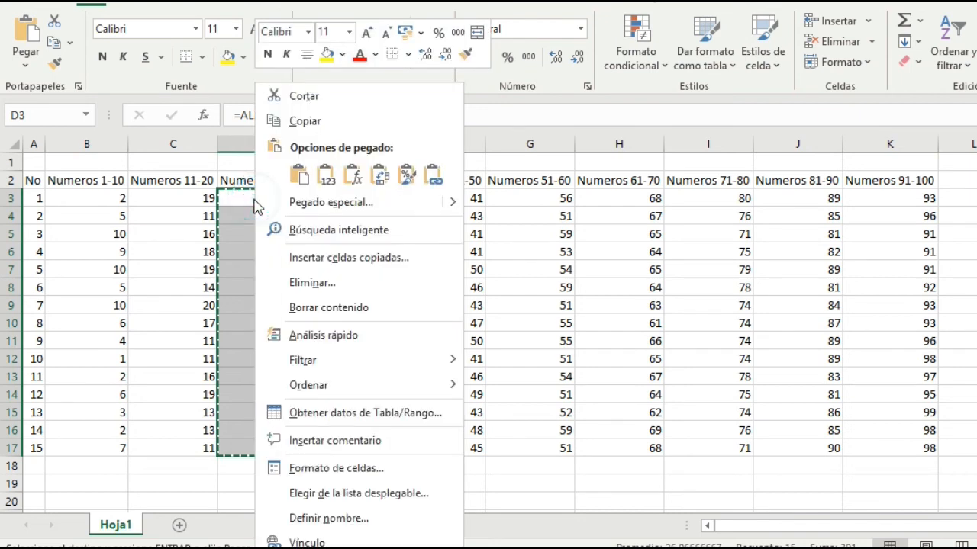
click(326, 178)
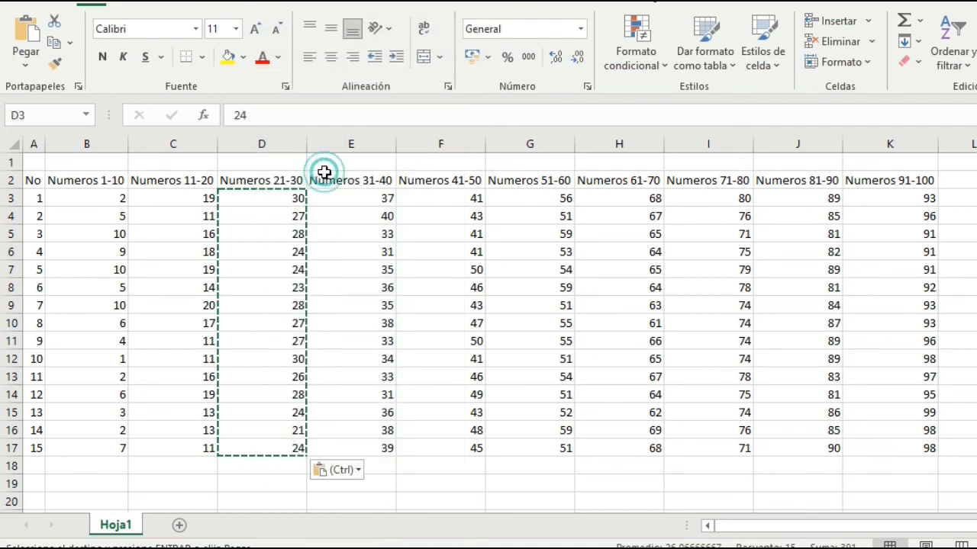
Copy E3:E17 under "Numeros 31-40" and paste it over the same cells as values only
drag(348, 195, 361, 449)
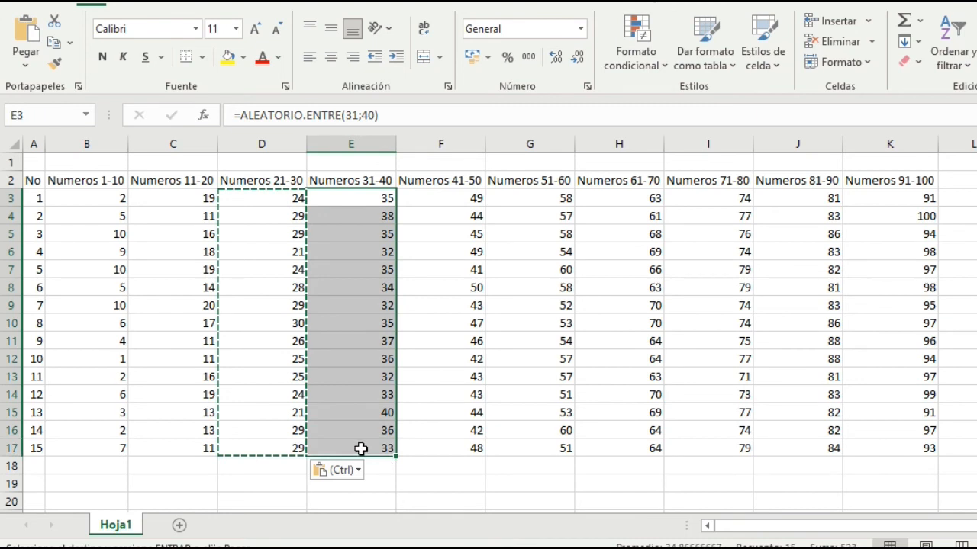
right_click(326, 277)
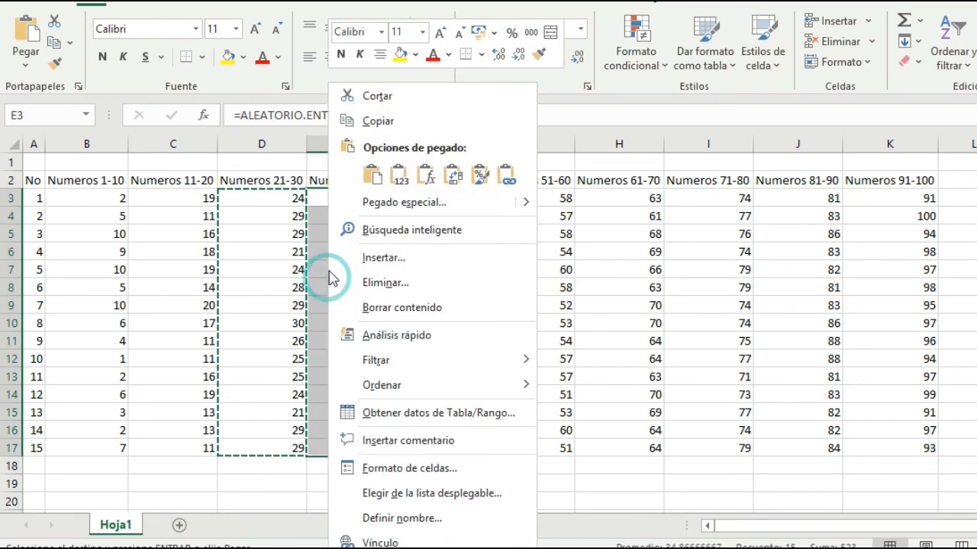
click(379, 122)
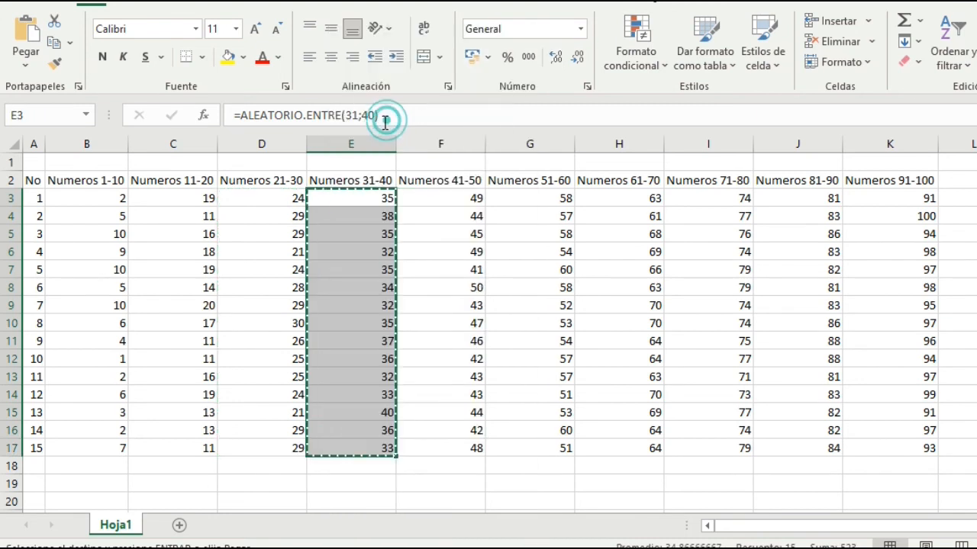
right_click(341, 229)
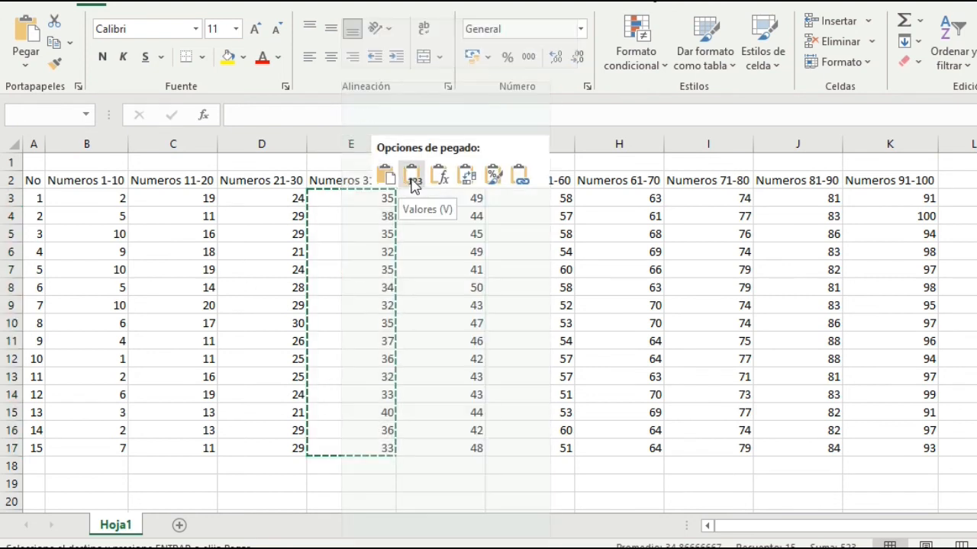
click(412, 177)
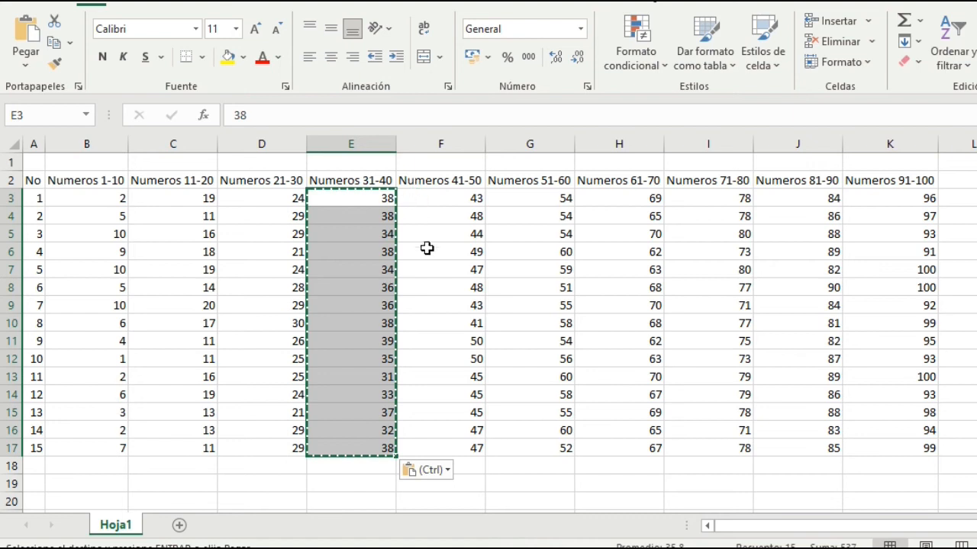
Copy F3:F17 under "Numeros 41-50" and paste it over the same cells as values only
drag(434, 448, 447, 200)
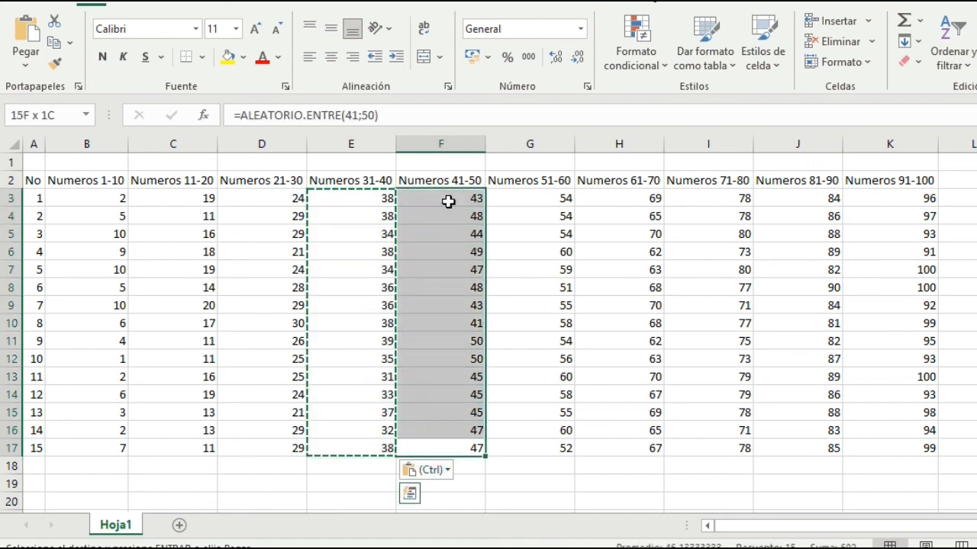
right_click(447, 201)
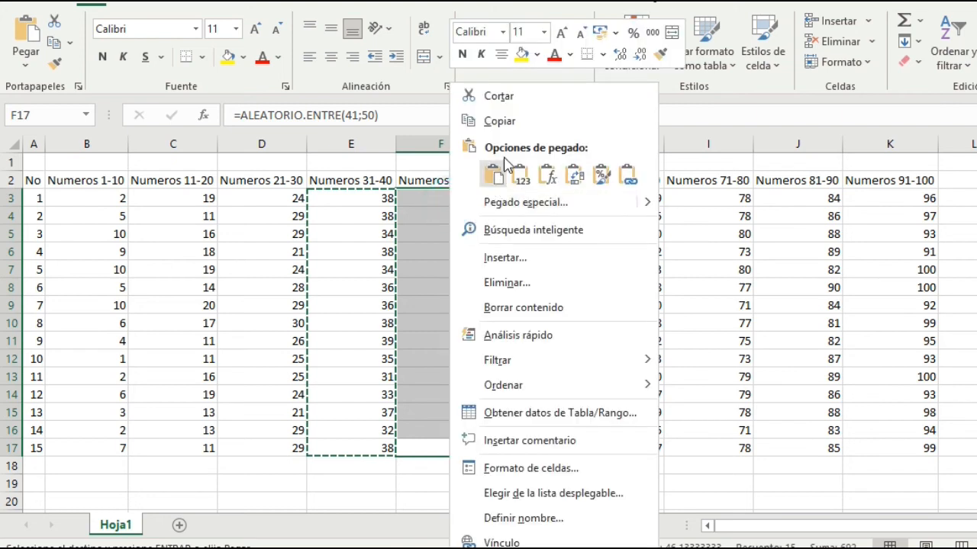
click(519, 121)
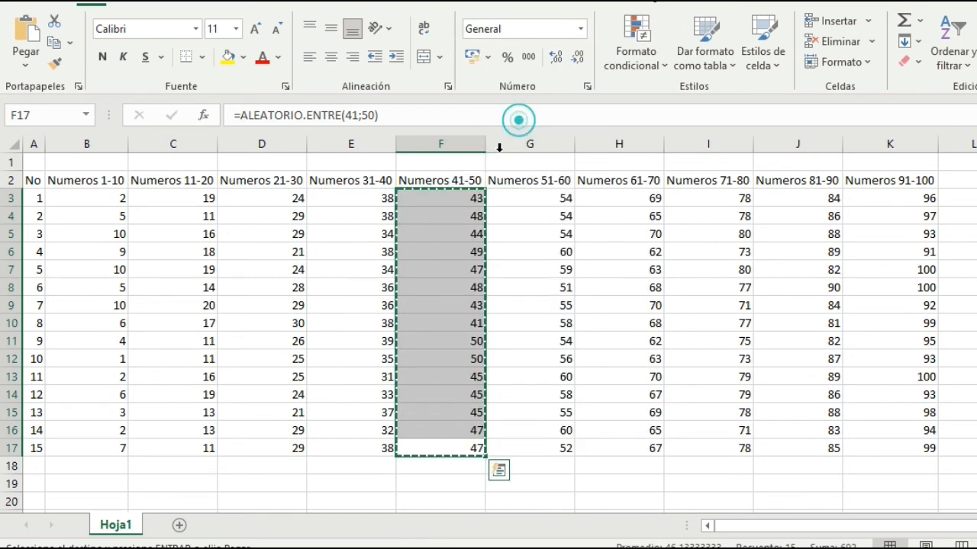
right_click(446, 200)
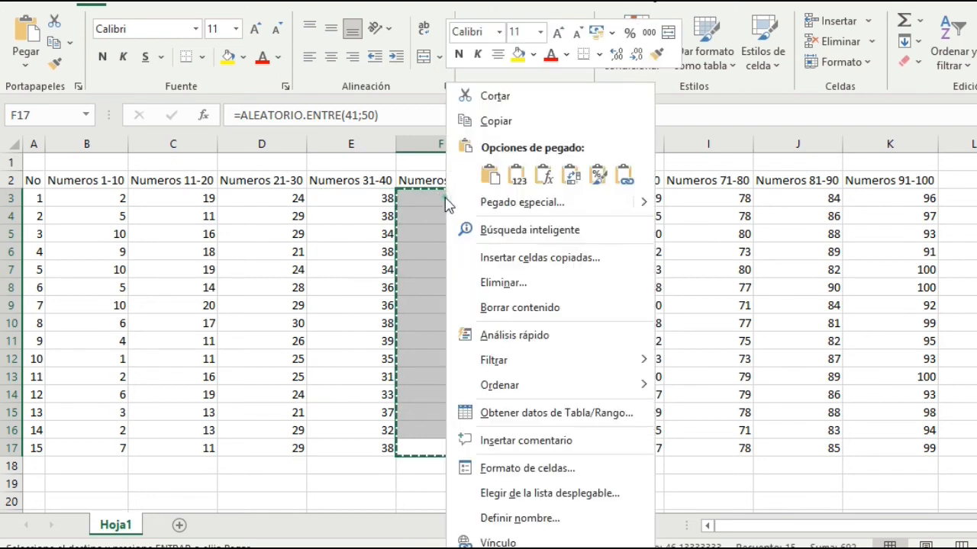
click(516, 174)
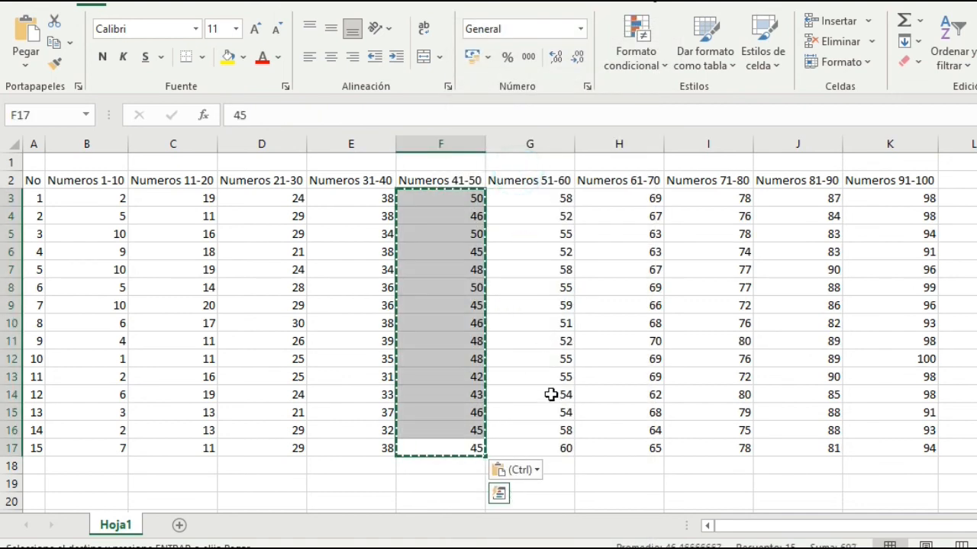
Copy G3:G17 under "Numeros 51-60" and paste it over the same cells as values only
drag(545, 449, 545, 202)
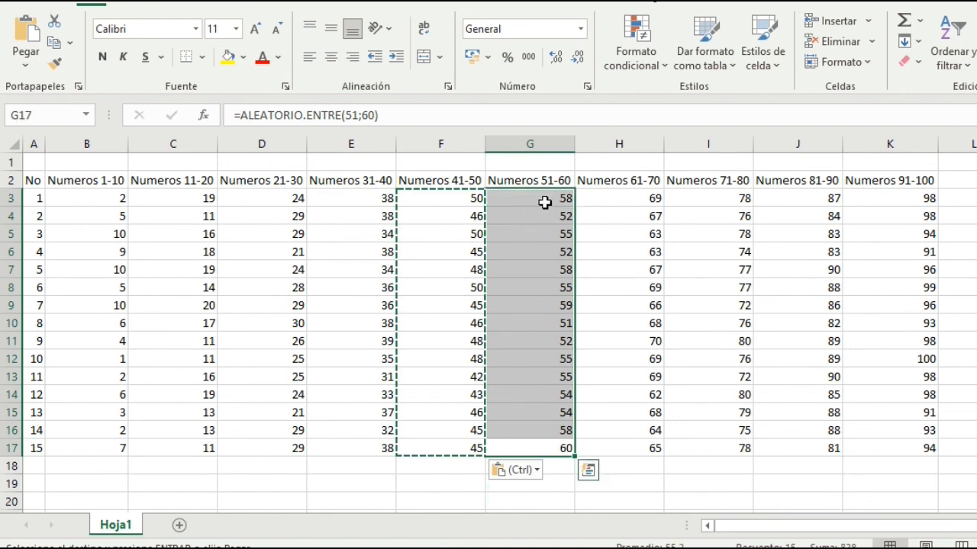
right_click(545, 202)
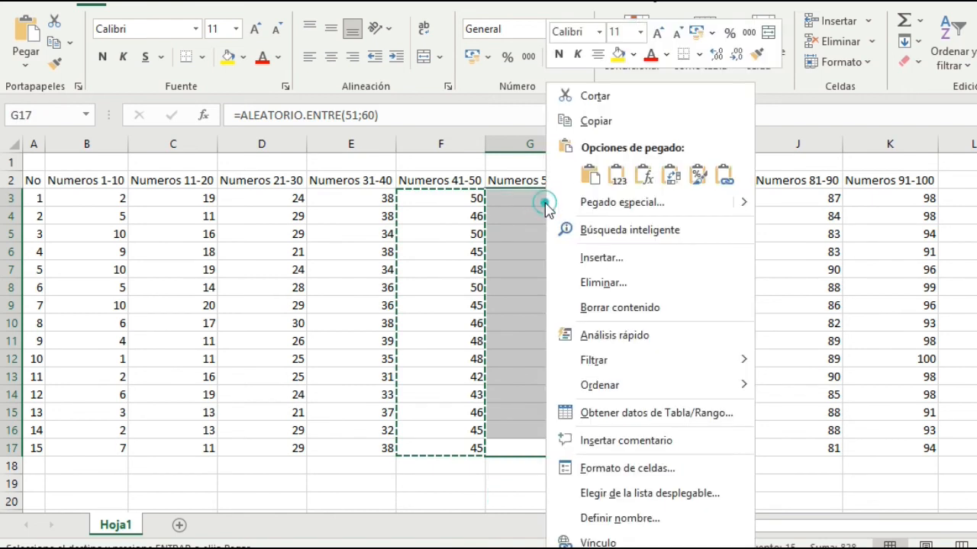
click(595, 122)
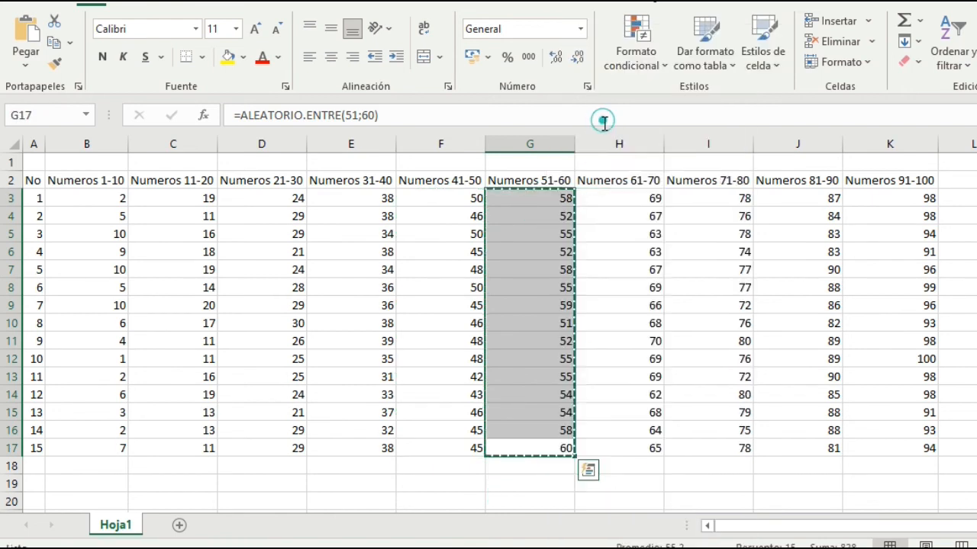
right_click(532, 195)
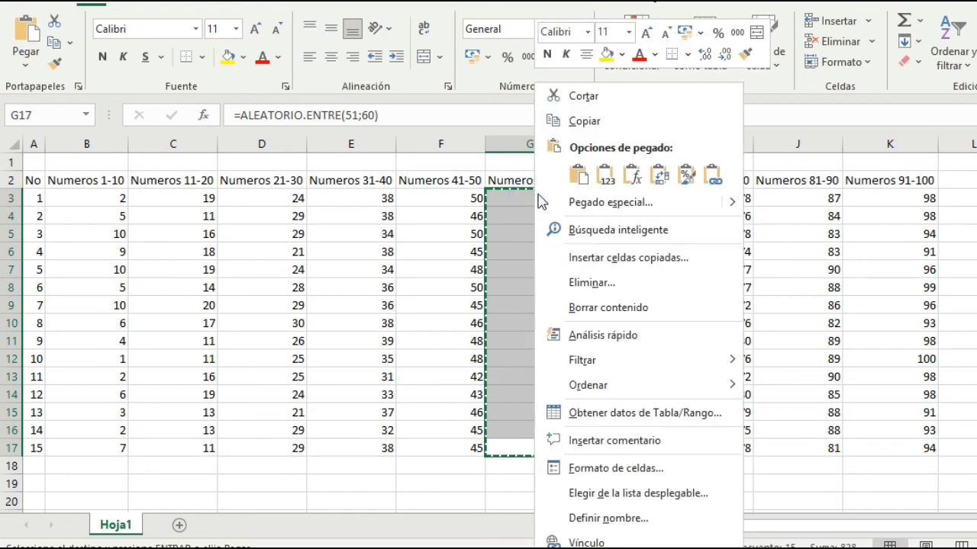
click(604, 178)
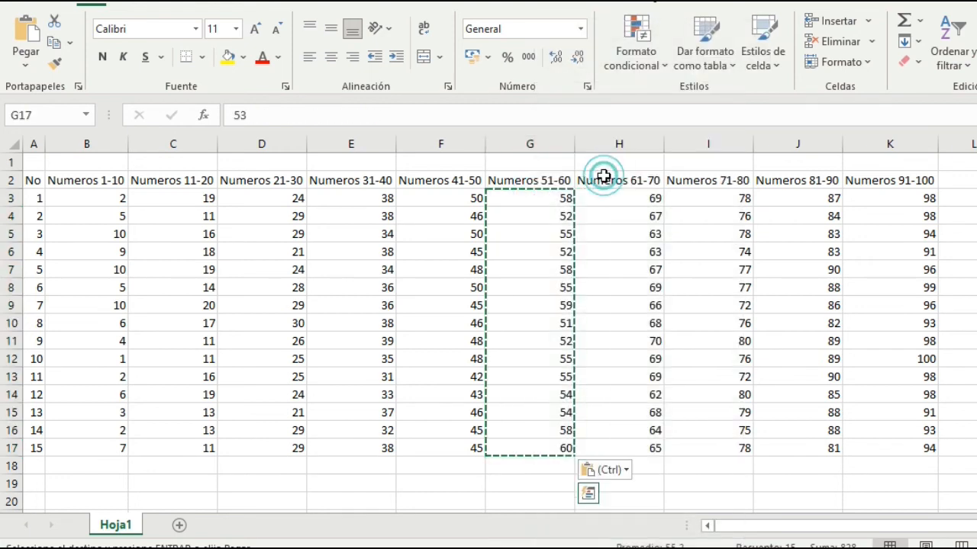
Copy H3:H17 under "Numeros 61-70" and paste it over the same cells as values only
drag(621, 197, 627, 446)
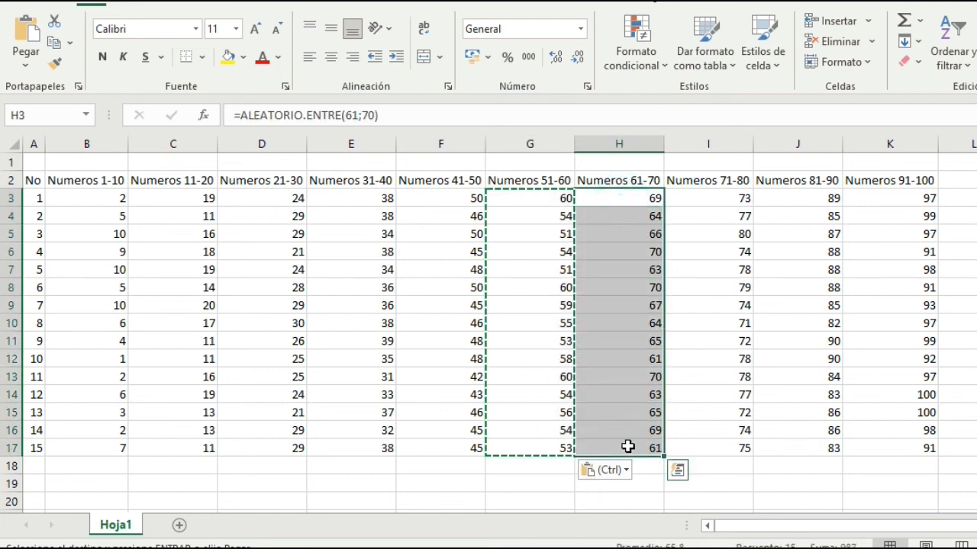
right_click(615, 256)
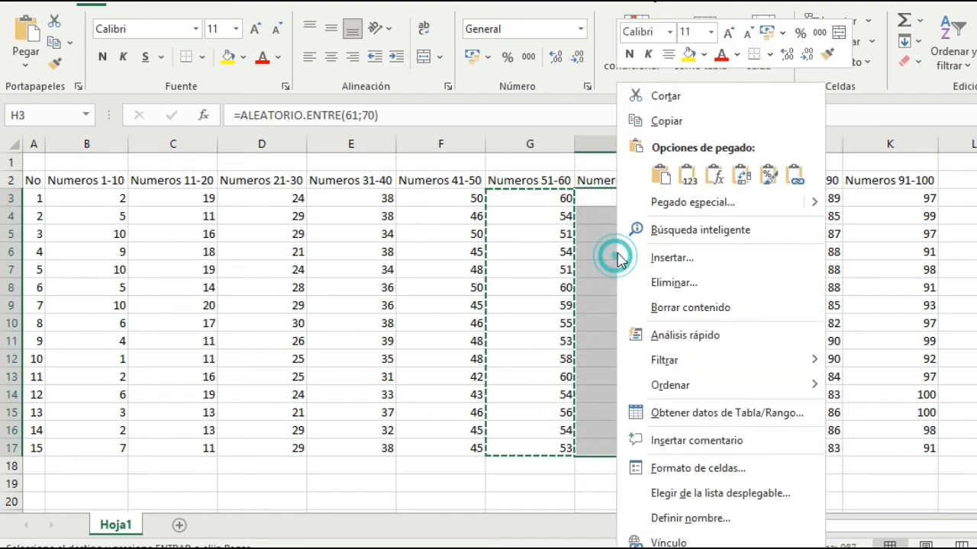
click(666, 121)
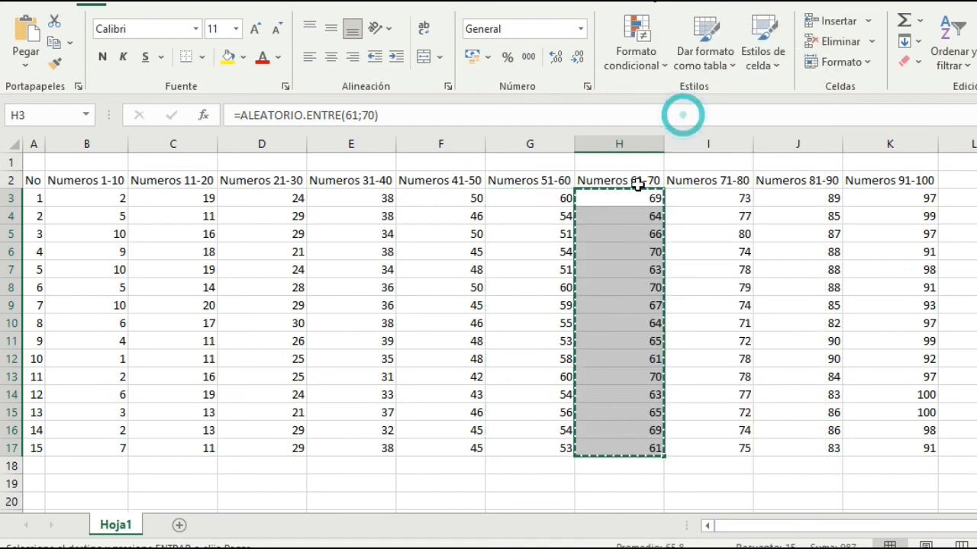
right_click(629, 206)
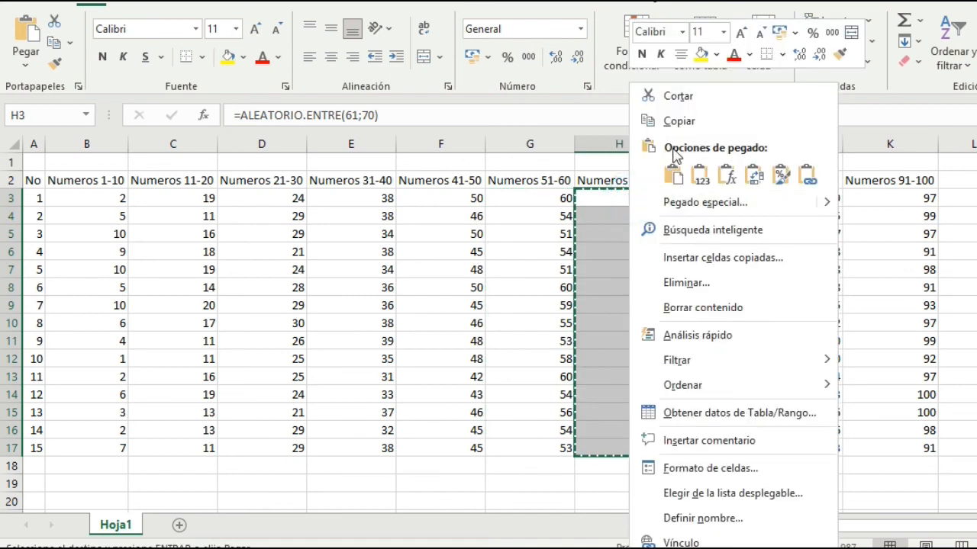
click(702, 172)
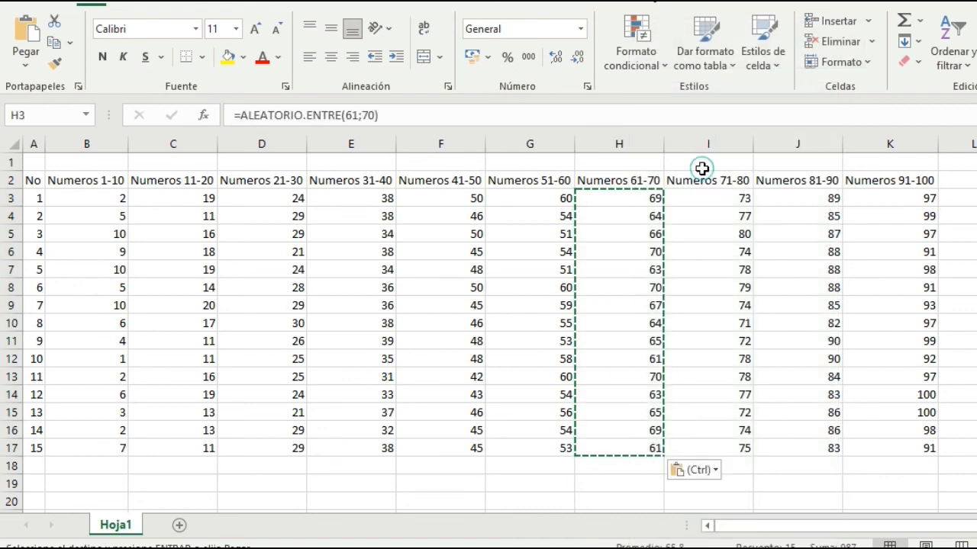
Copy I3:I17 under "Numeros 71-80" and paste it over the same cells as values only
drag(708, 196, 712, 446)
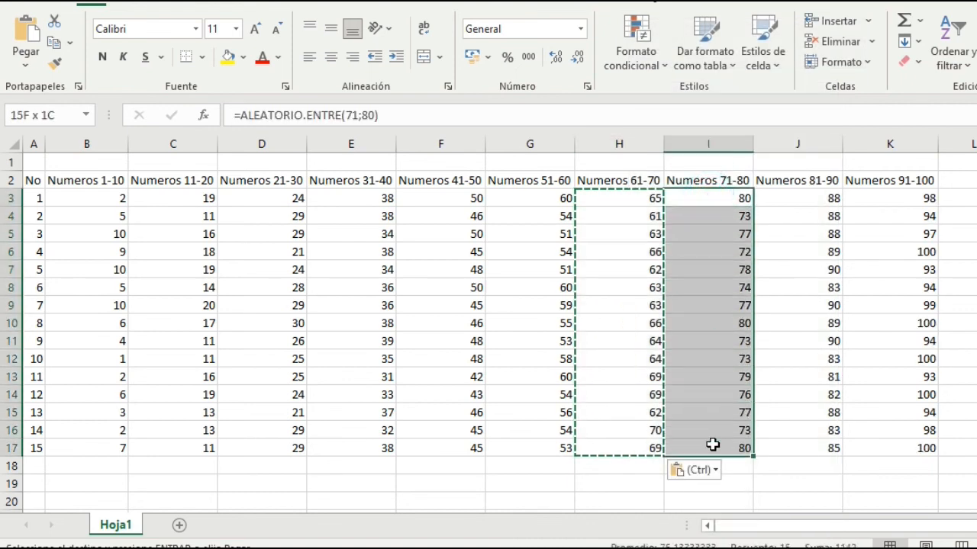
right_click(702, 278)
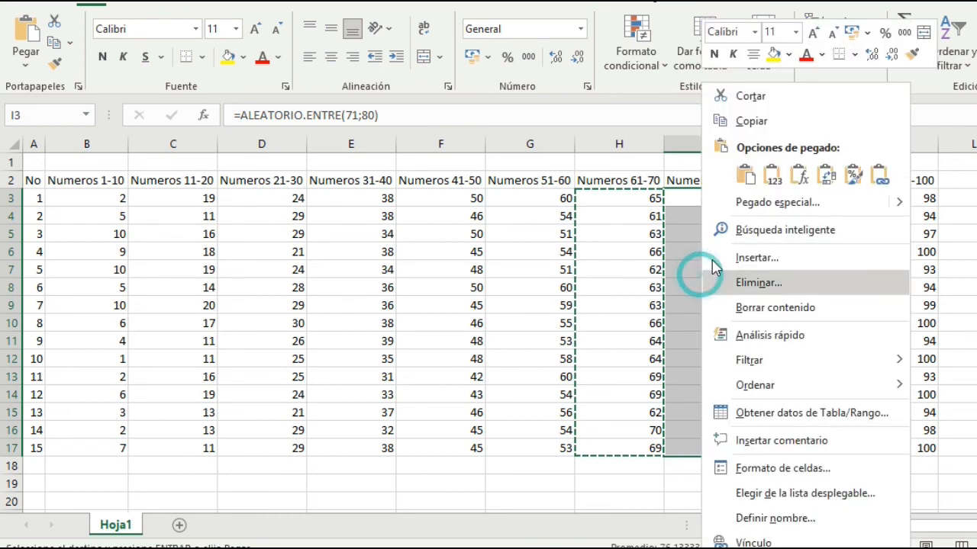
click(750, 121)
right_click(712, 217)
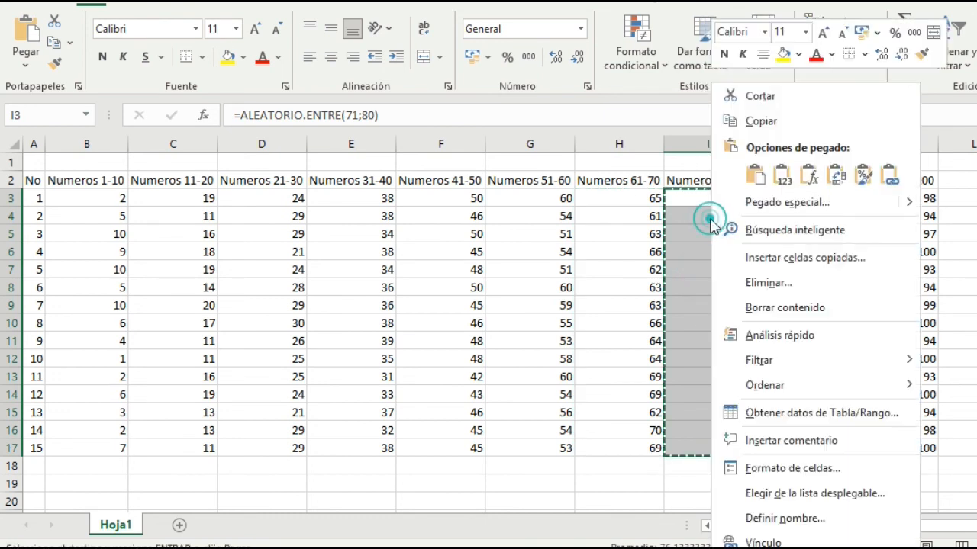
click(771, 170)
Copy J3:J17 under "Numeros 81-90" and paste it over the same cells as values only
drag(786, 197, 806, 448)
right_click(799, 260)
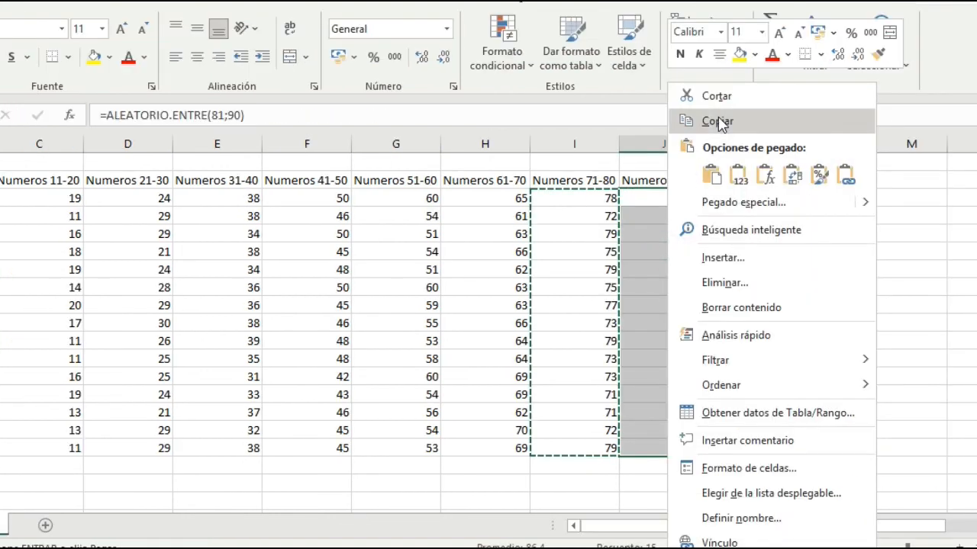
click(719, 122)
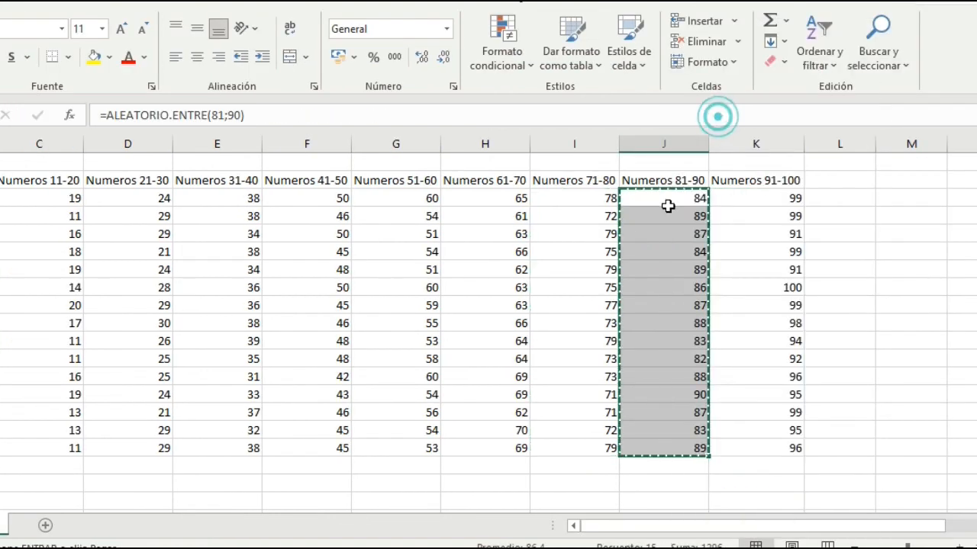
right_click(639, 239)
click(714, 185)
Copy K3:K17 under "Numeros 91-100" and paste it over the same cells as values only
drag(748, 200, 762, 443)
right_click(746, 294)
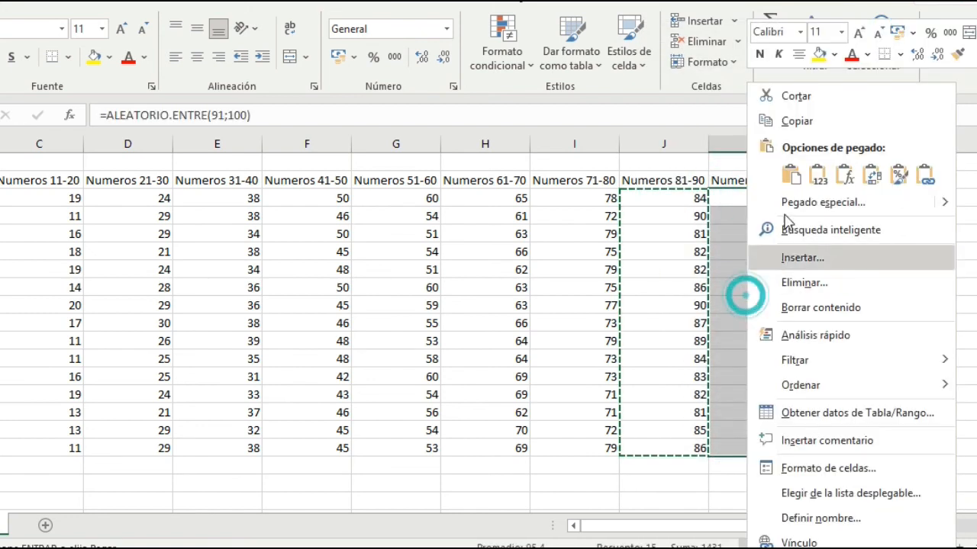
click(798, 118)
right_click(768, 204)
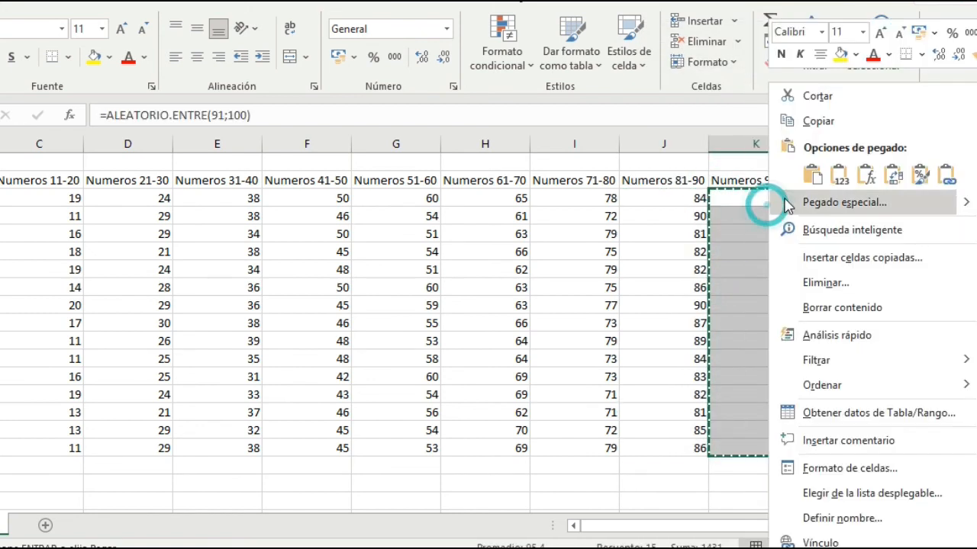
click(838, 171)
click(626, 316)
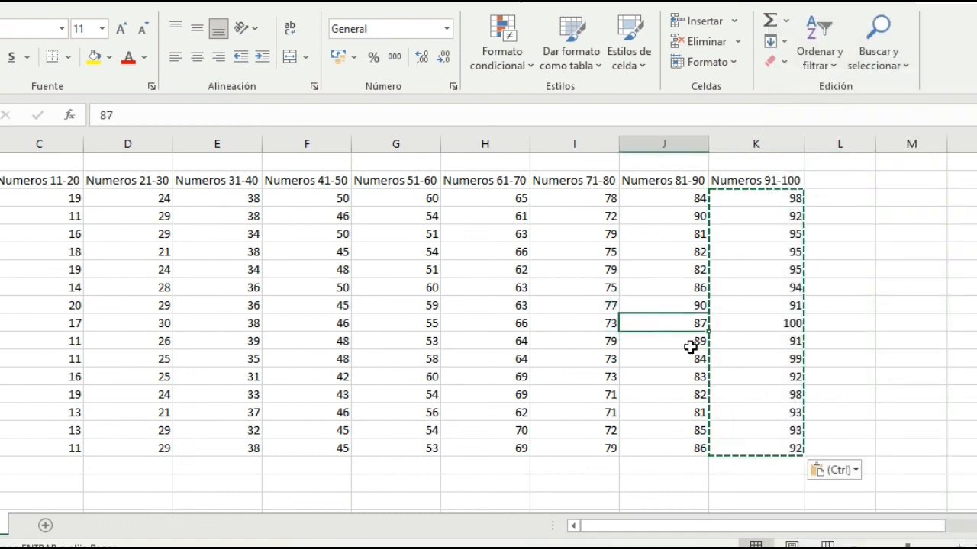
drag(30, 466, 746, 458)
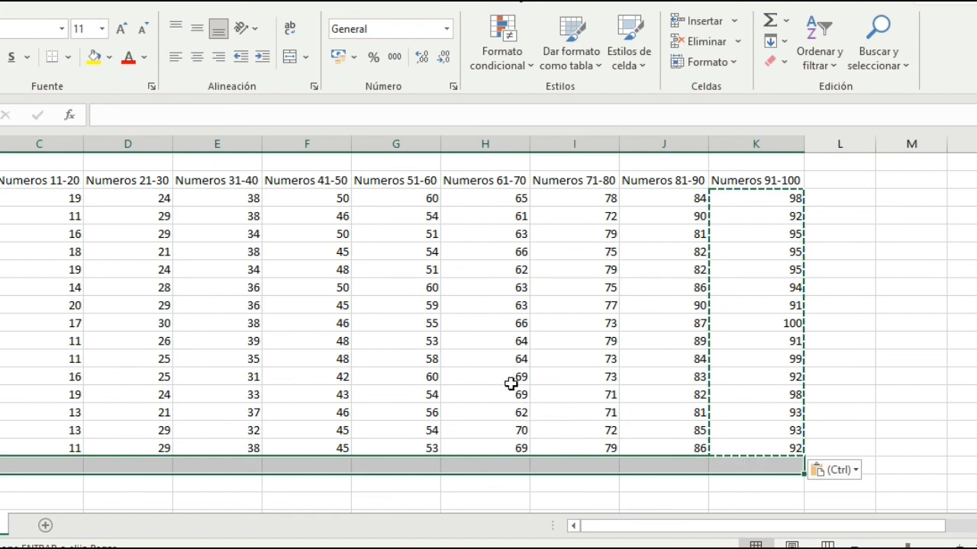
click(501, 361)
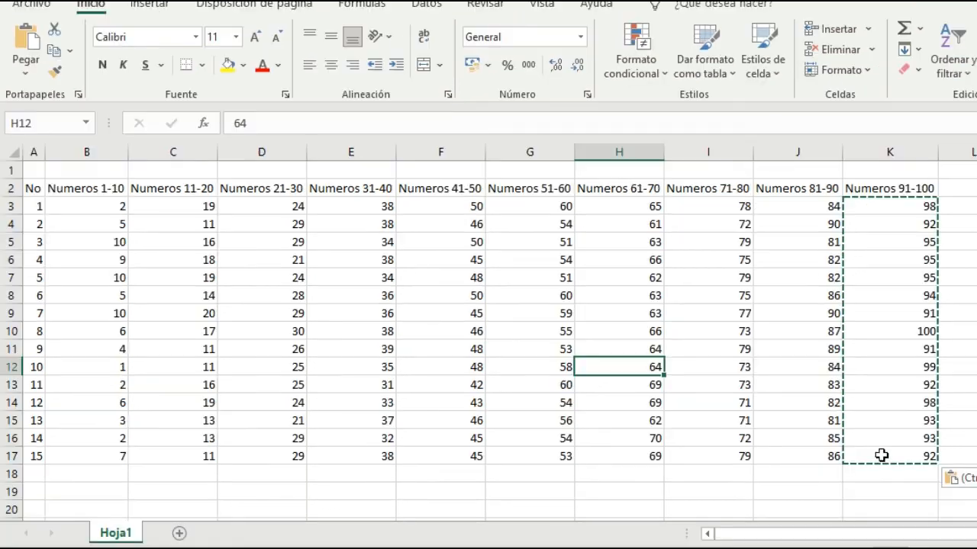
Format A2:K17 as a table with headers, using the orange Medio style with a solid header row and banded rows
drag(739, 448, 8, 191)
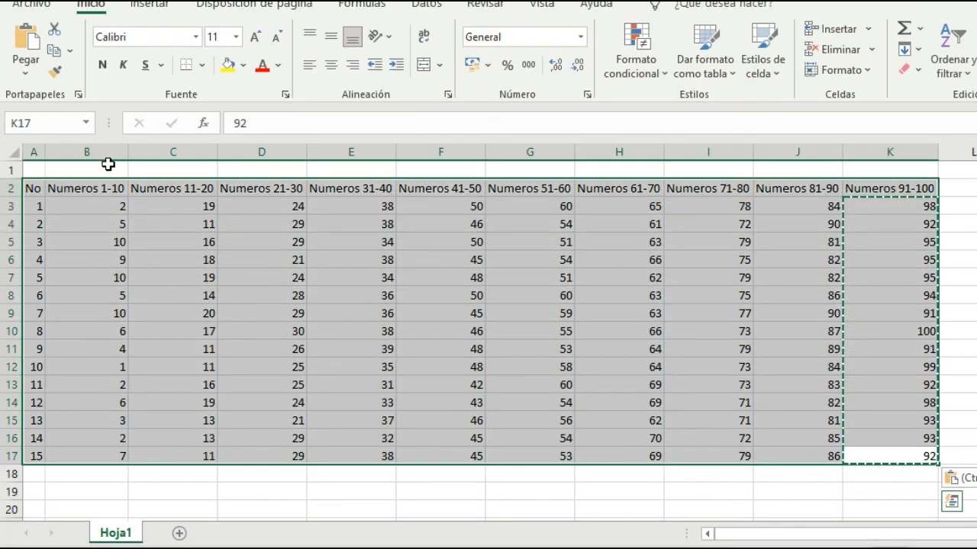
click(717, 73)
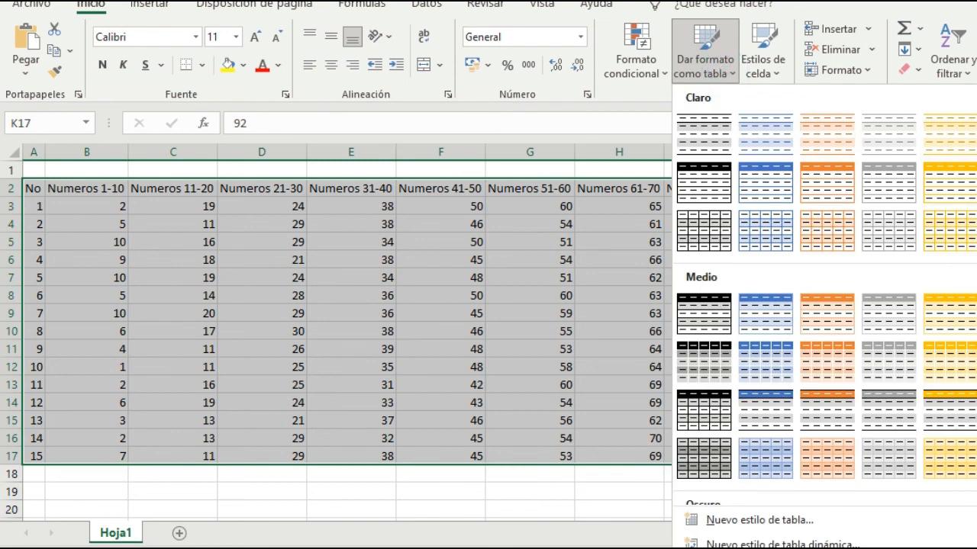
click(815, 319)
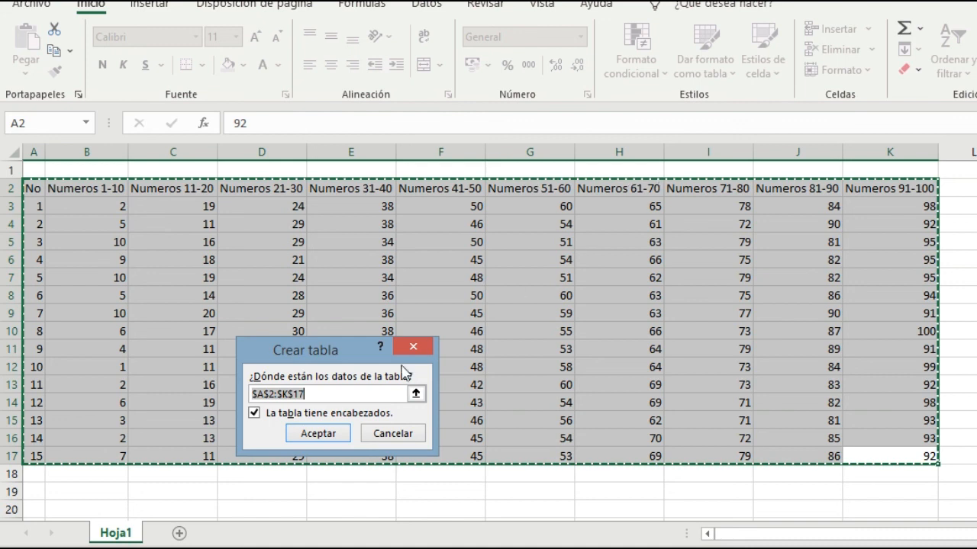
click(331, 433)
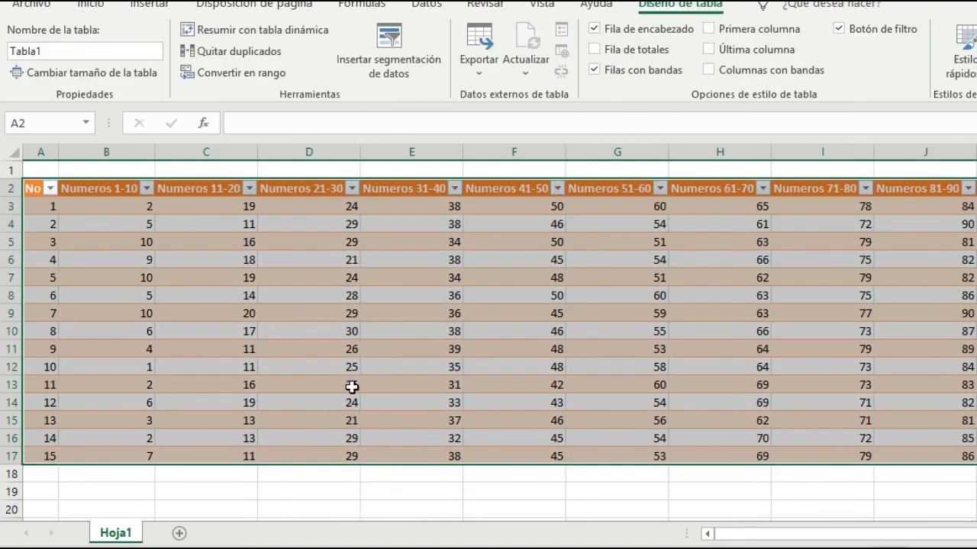
click(351, 386)
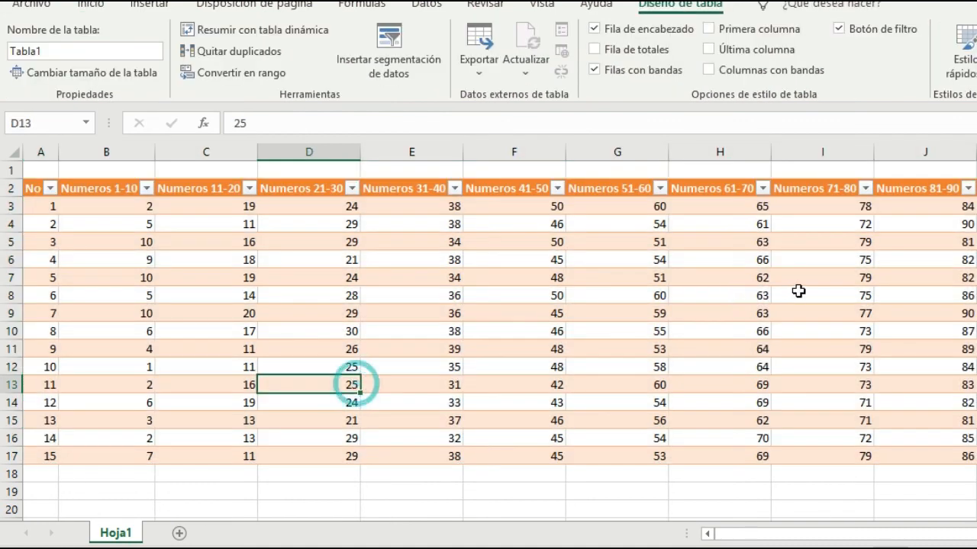
click(452, 459)
click(558, 366)
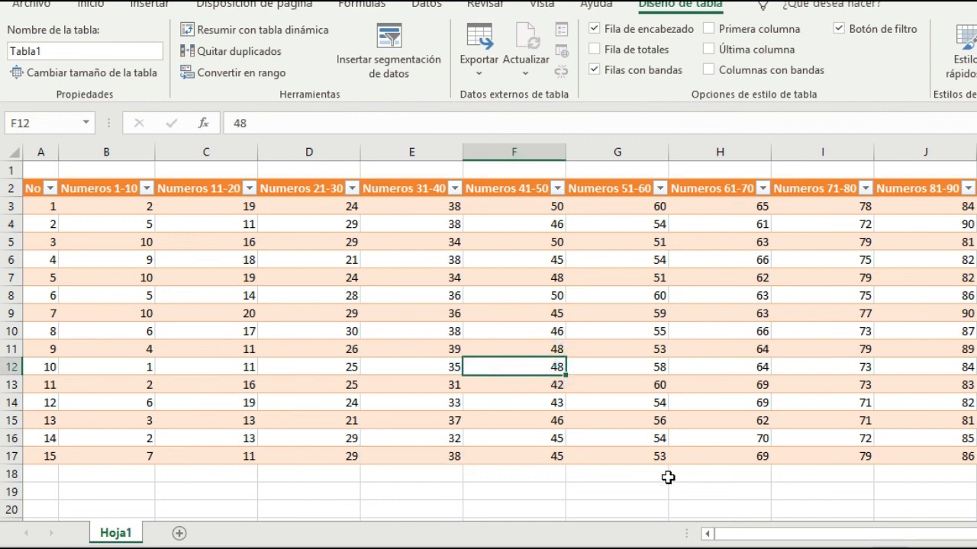
click(668, 478)
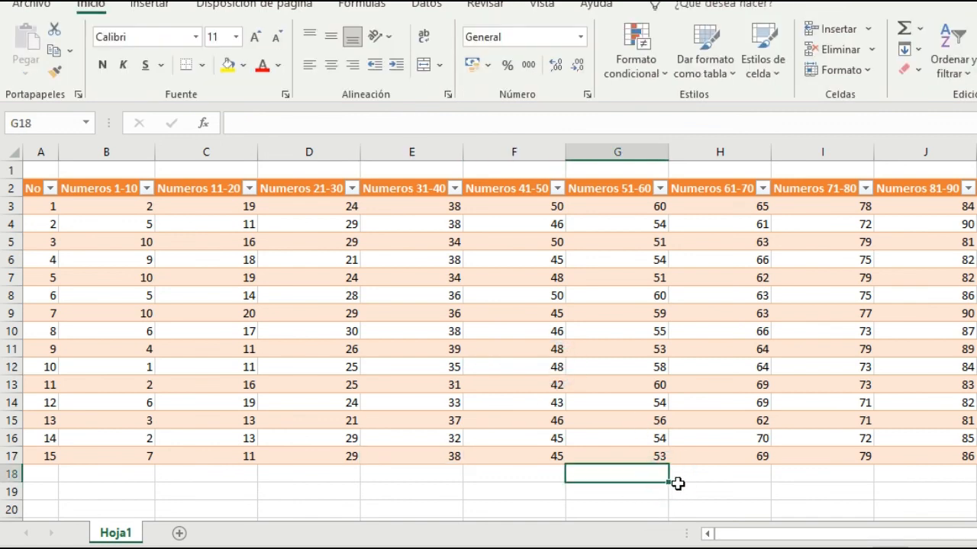